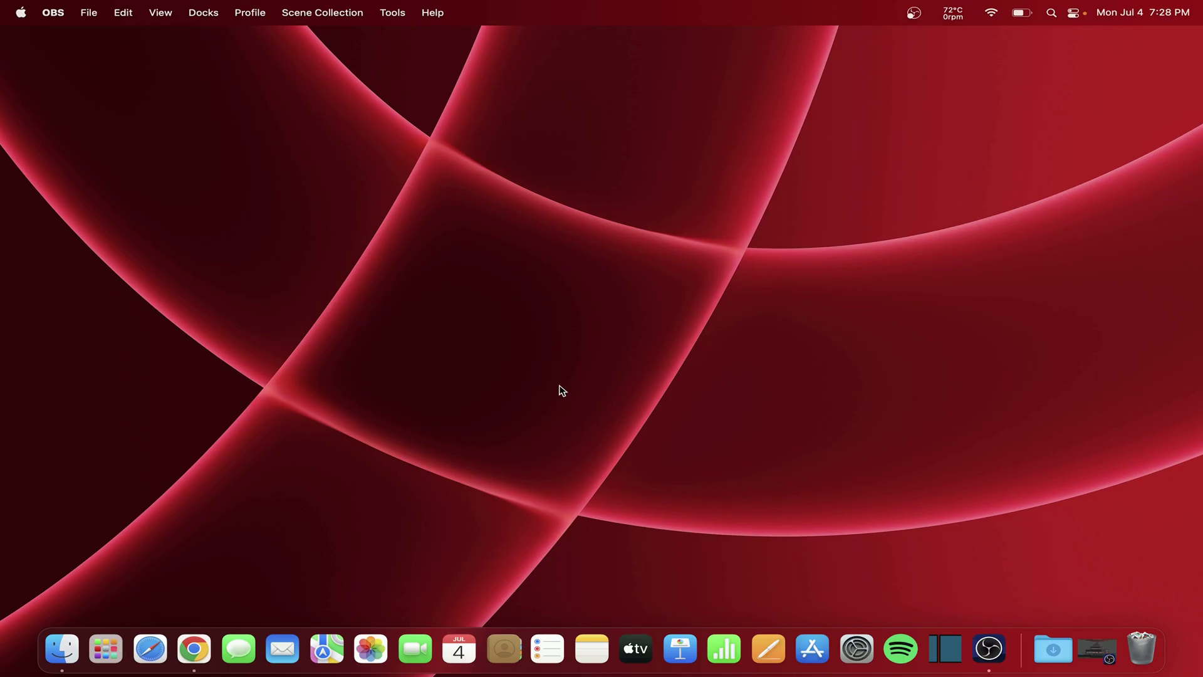
Step: Search Chrome for 'parallels desktop' and open the official parallels.com site
click(193, 648)
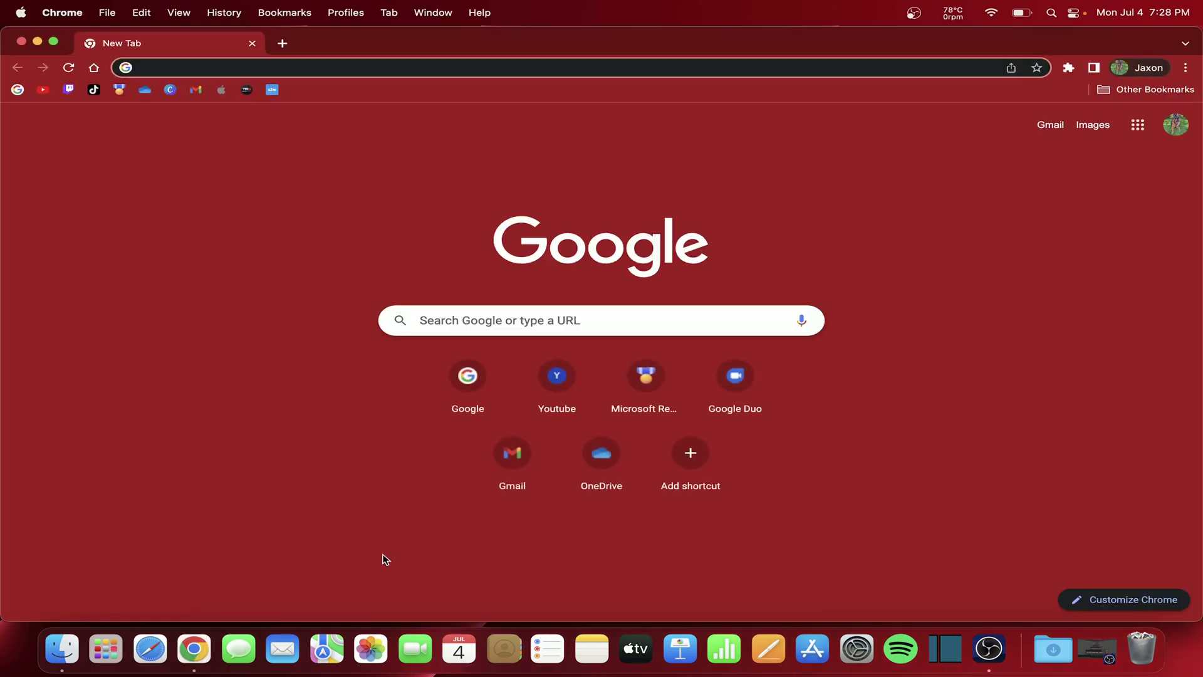
text(parall)
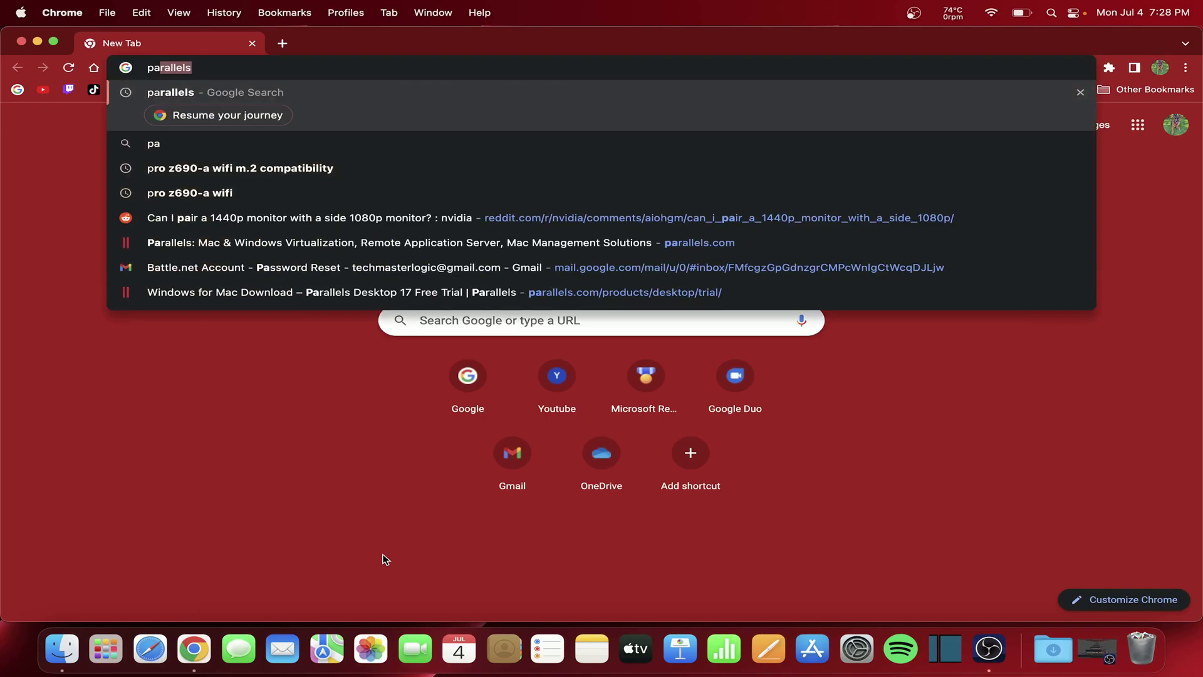
text(els)
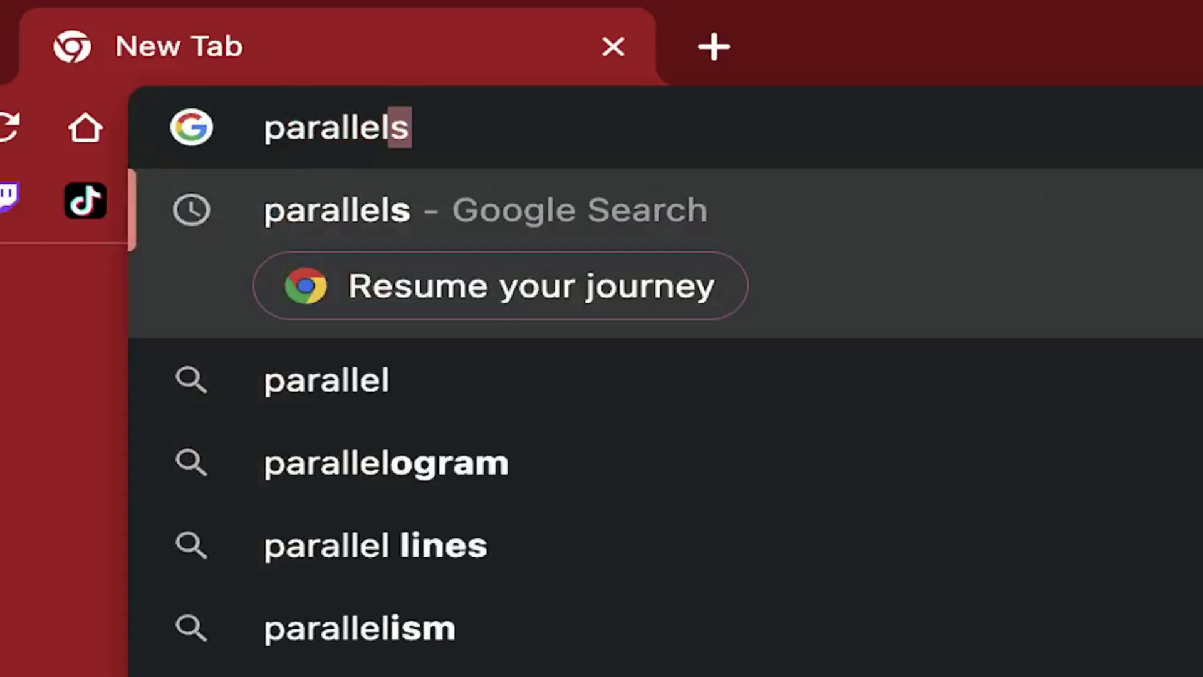
text( desktop)
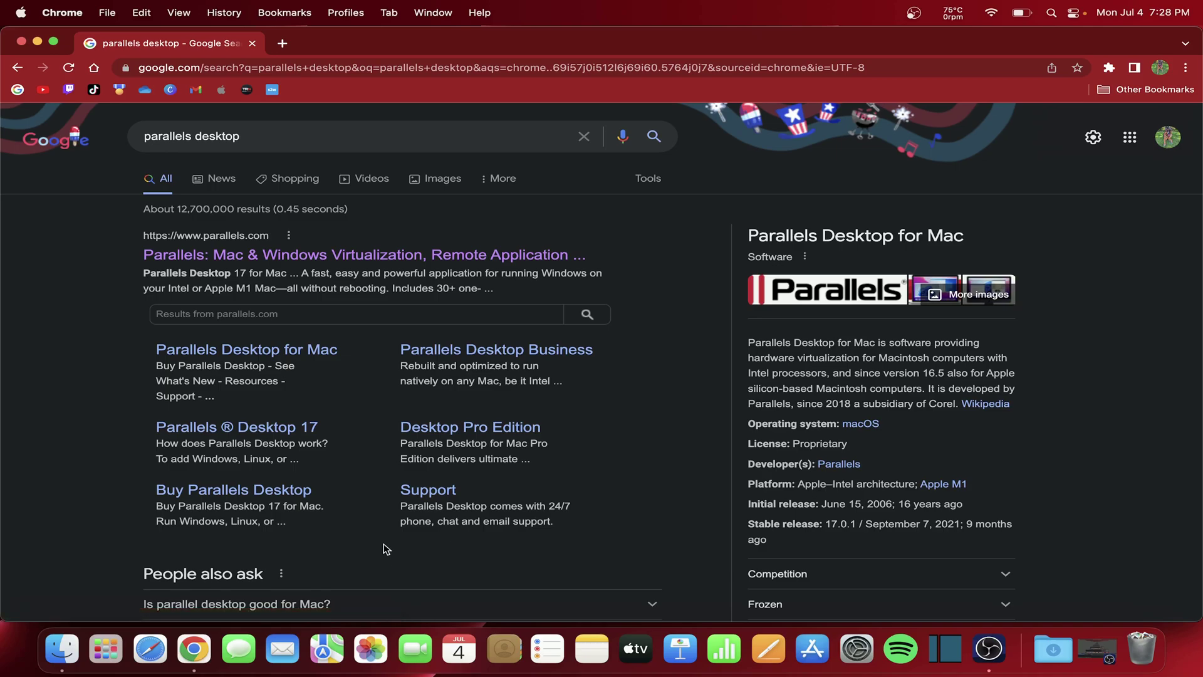
click(318, 257)
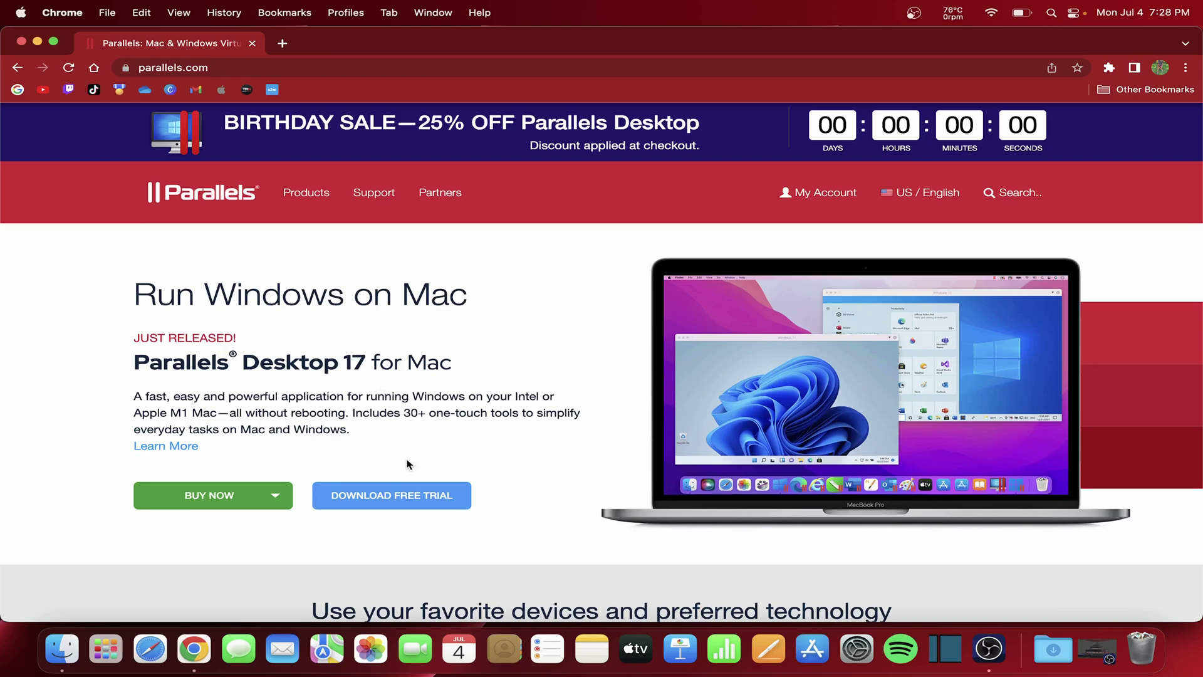
Step: Download the Parallels Desktop free trial, cancelling the redirect to the Trial Center
click(403, 493)
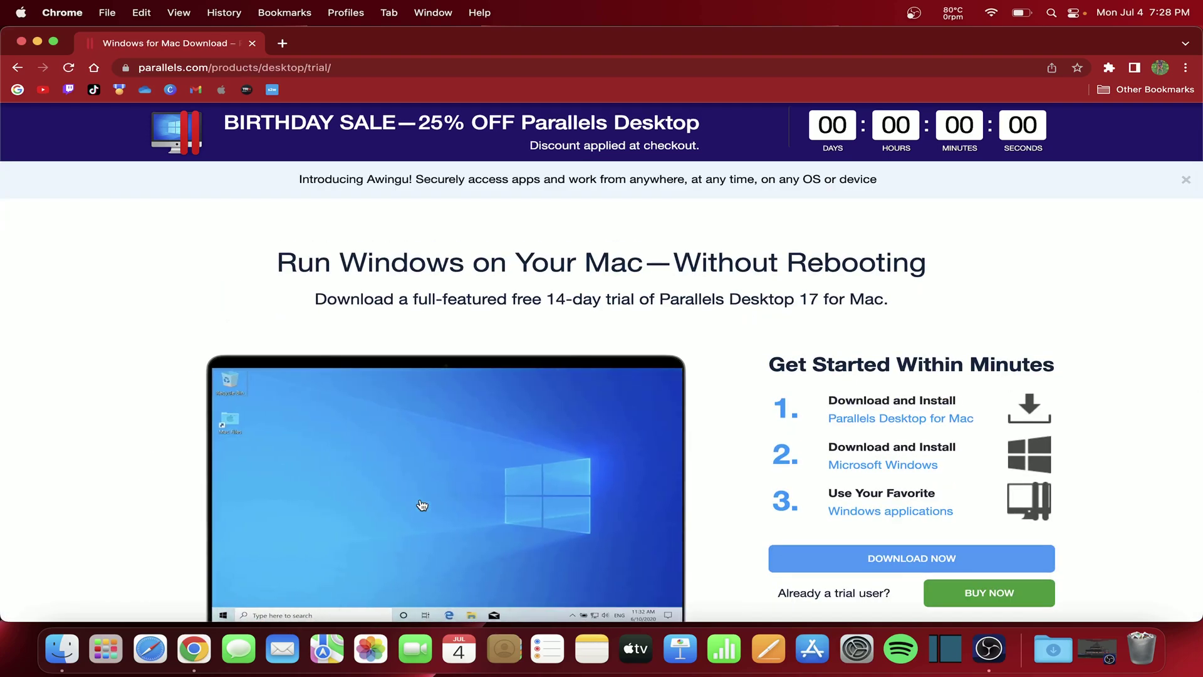
scroll(428, 472, down, 2)
scroll(431, 472, down, 1)
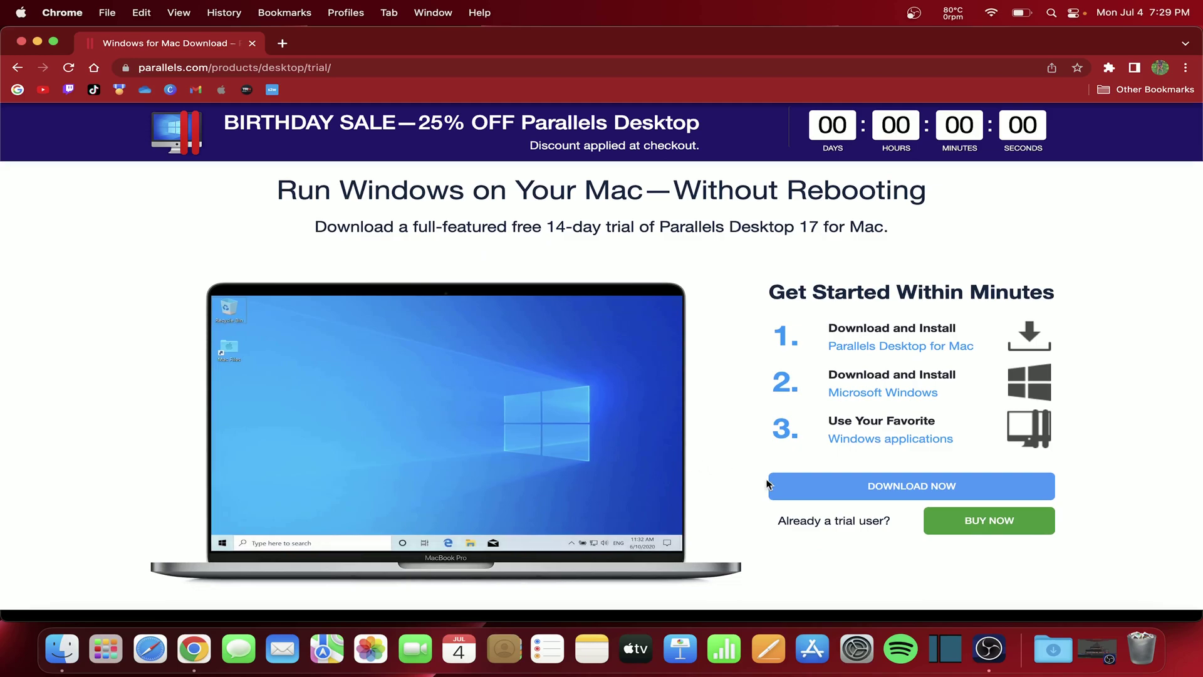
click(808, 489)
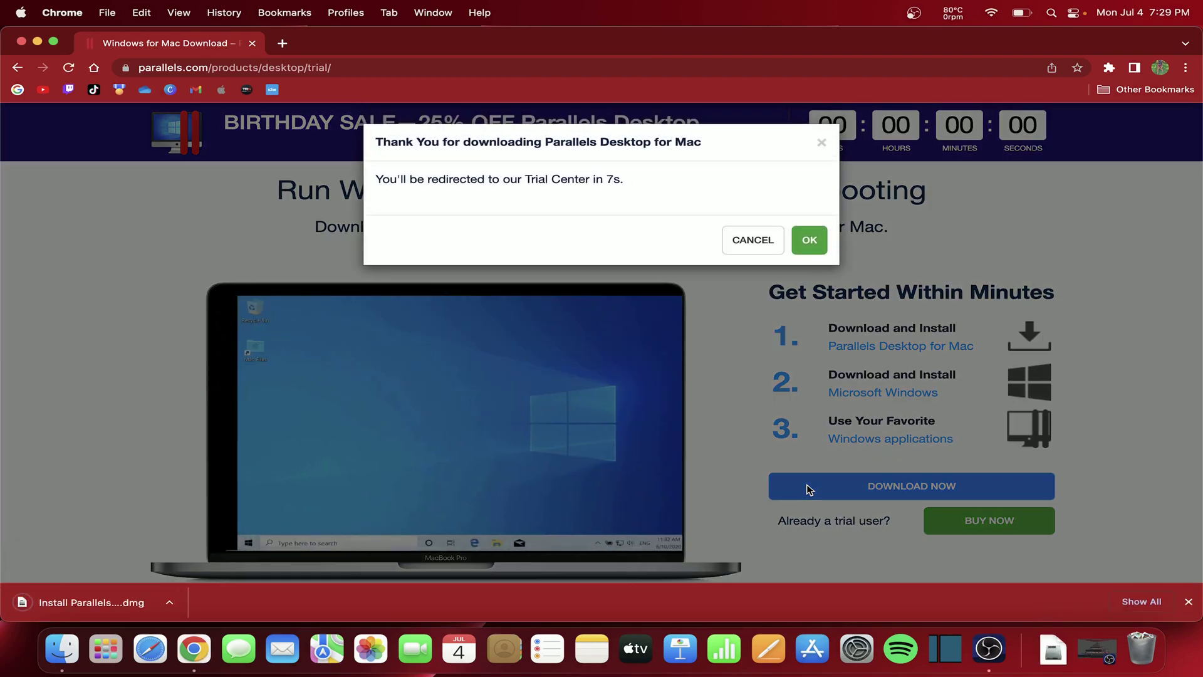
click(761, 240)
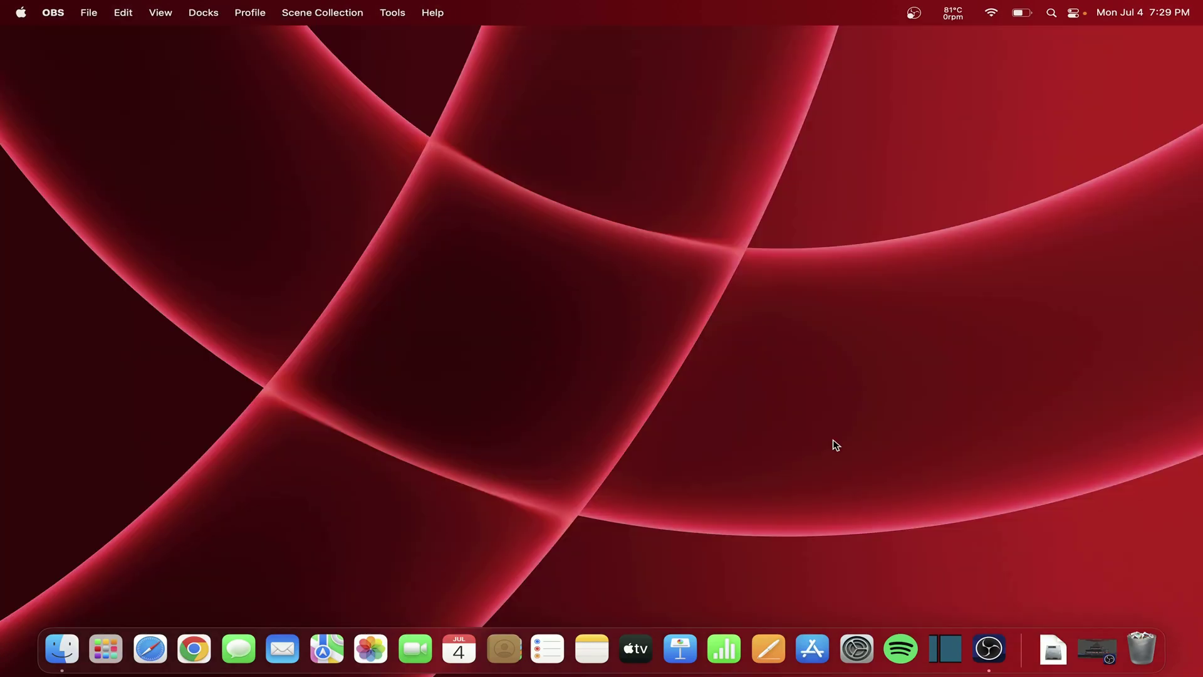
Step: Open the downloaded Parallels .dmg and run Install Parallels Desktop, allowing it to open and access Downloads
click(1048, 652)
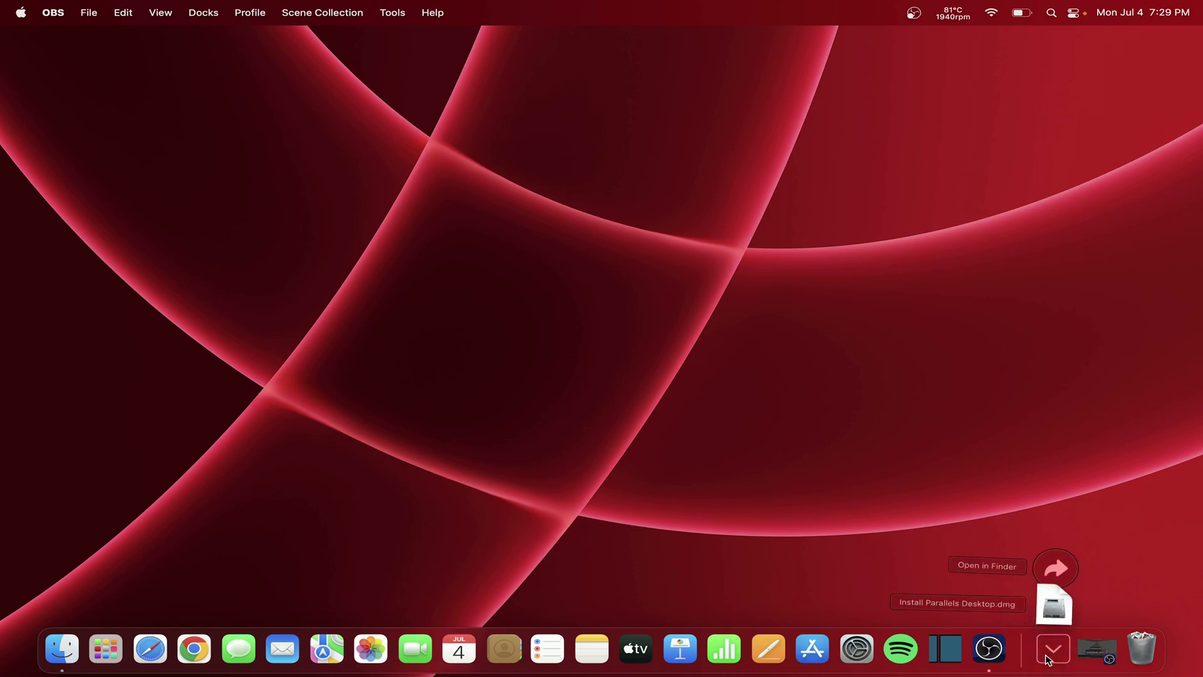
click(1048, 608)
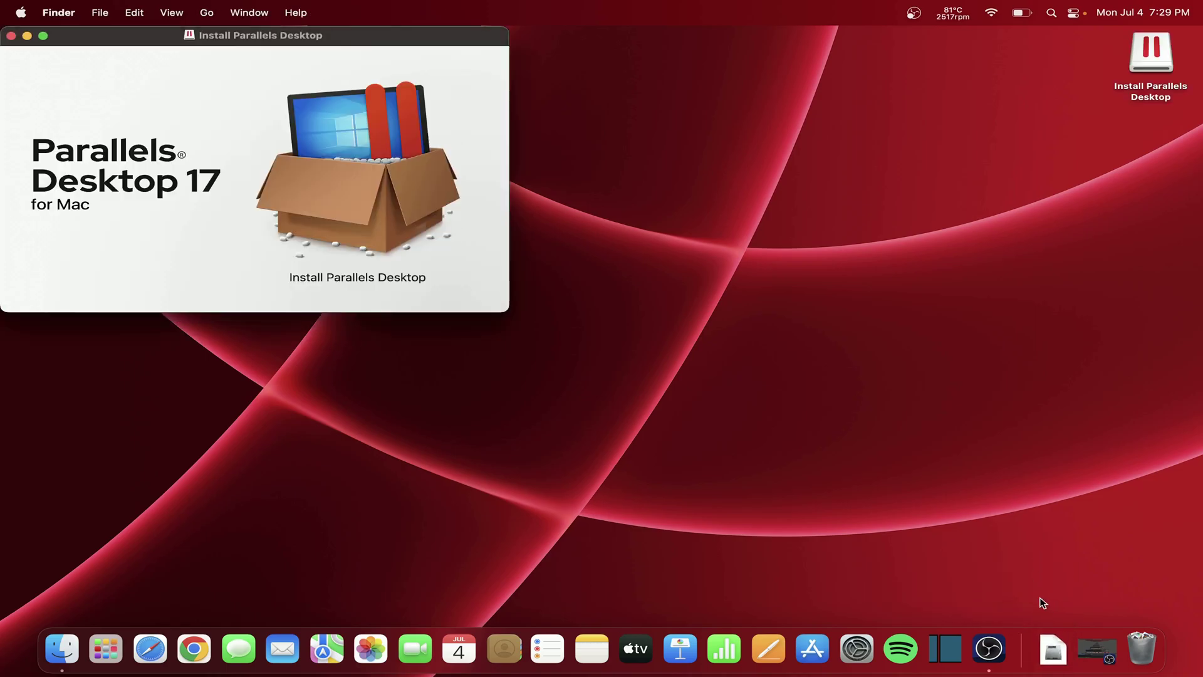
double_click(347, 212)
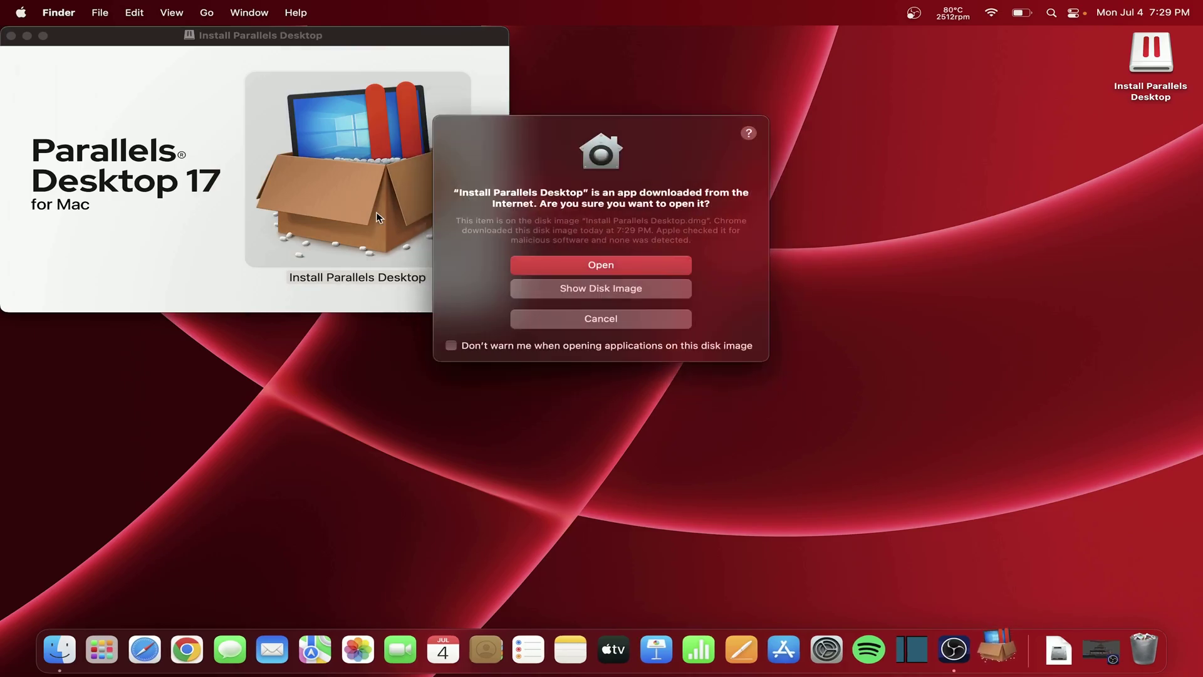
click(559, 266)
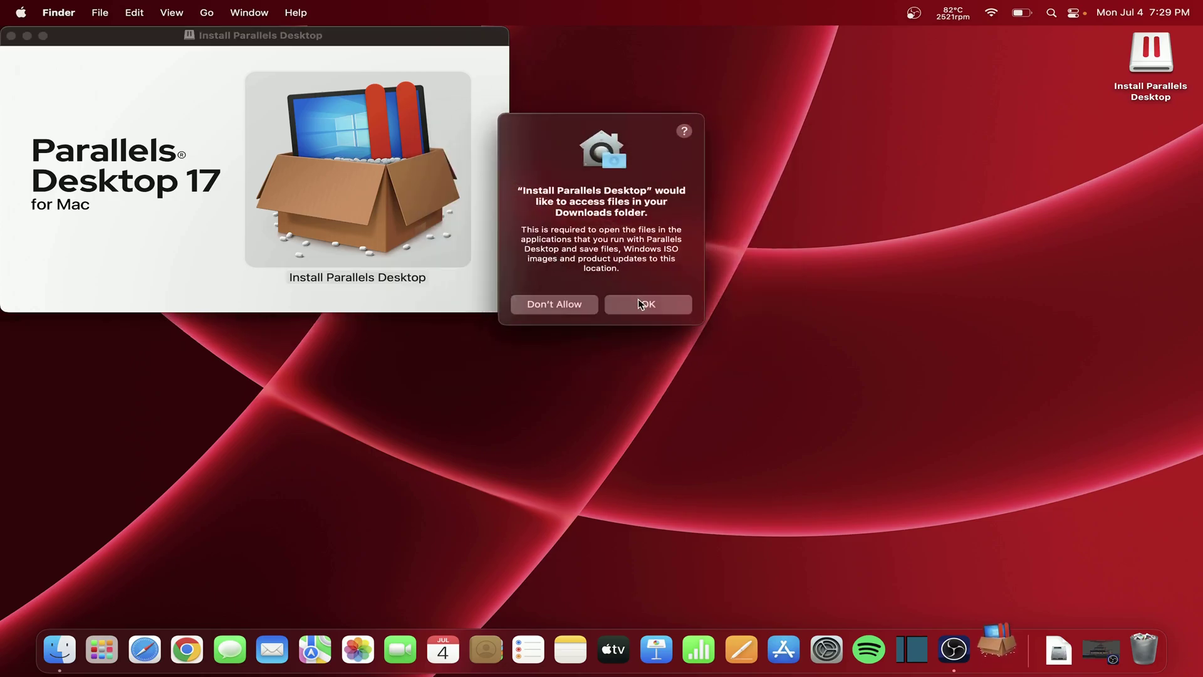
click(641, 304)
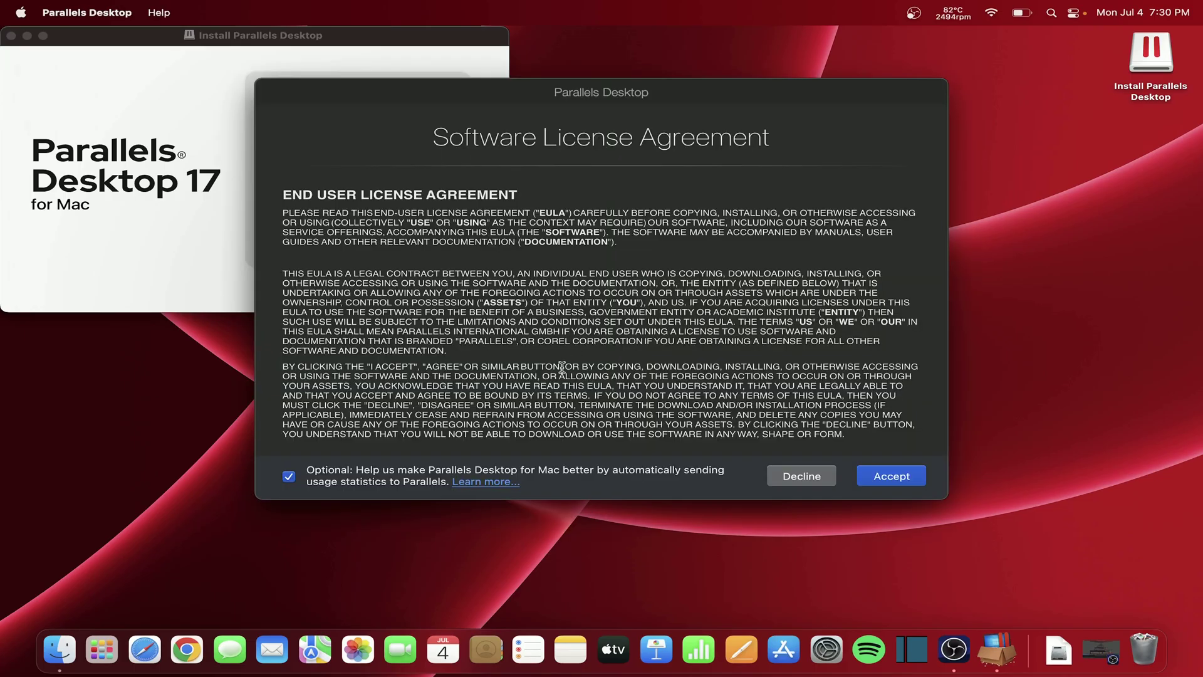
Step: Accept the license with usage statistics unchecked and authorise installation with the administrator password
click(289, 478)
click(891, 476)
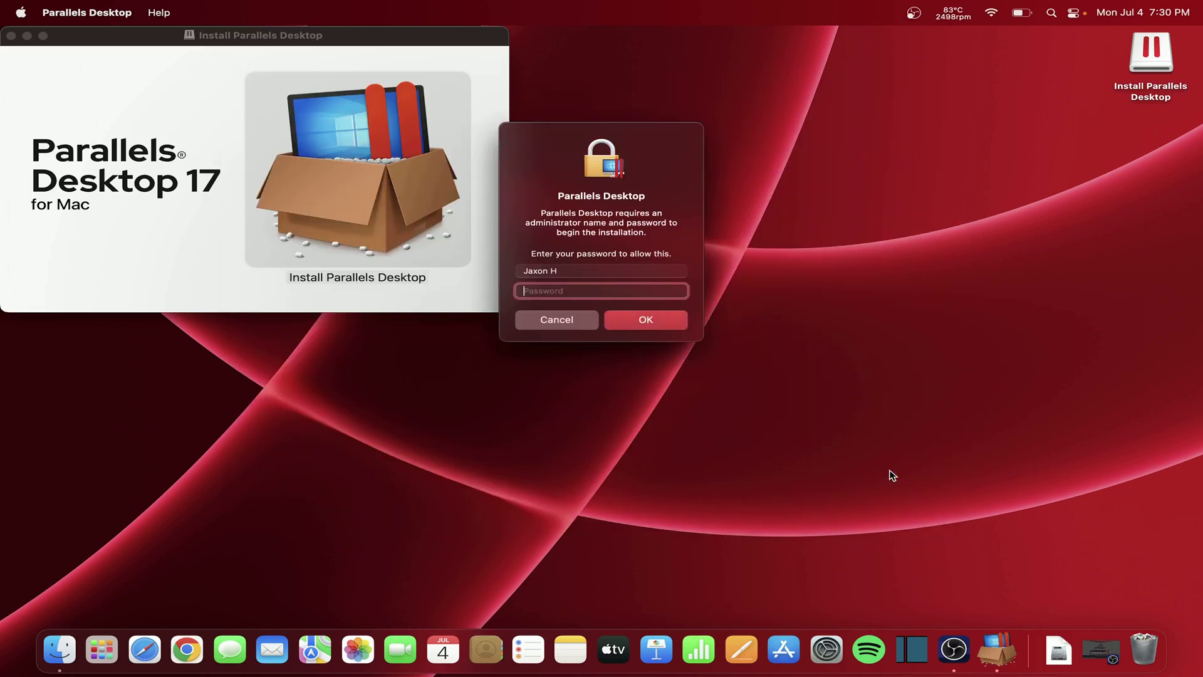
text(•••••••)
key(Return)
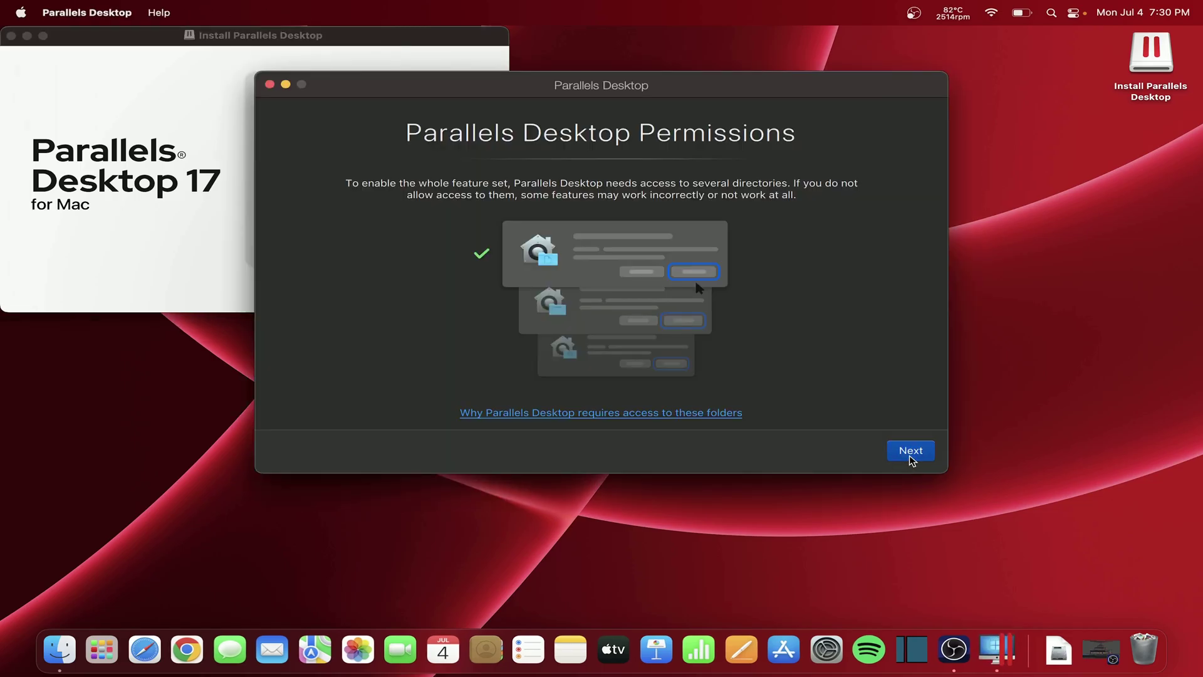
Step: Allow Parallels access to the Desktop, Documents and Downloads folders and finish the permissions screen
click(908, 455)
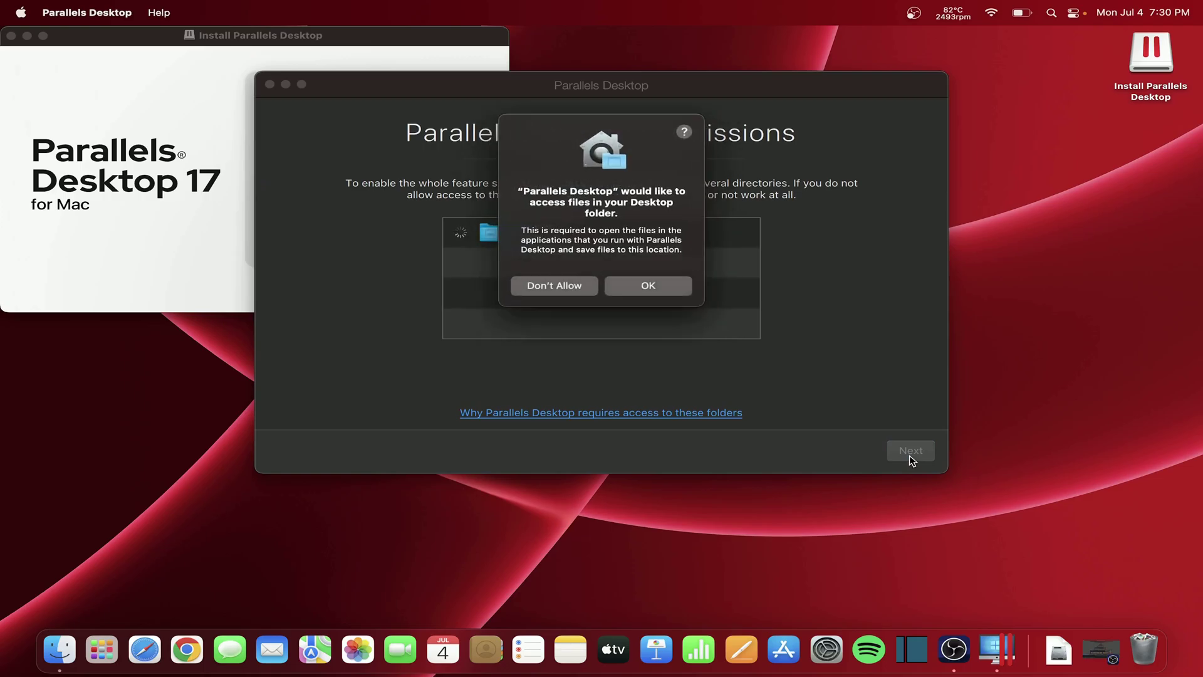
click(666, 287)
click(665, 286)
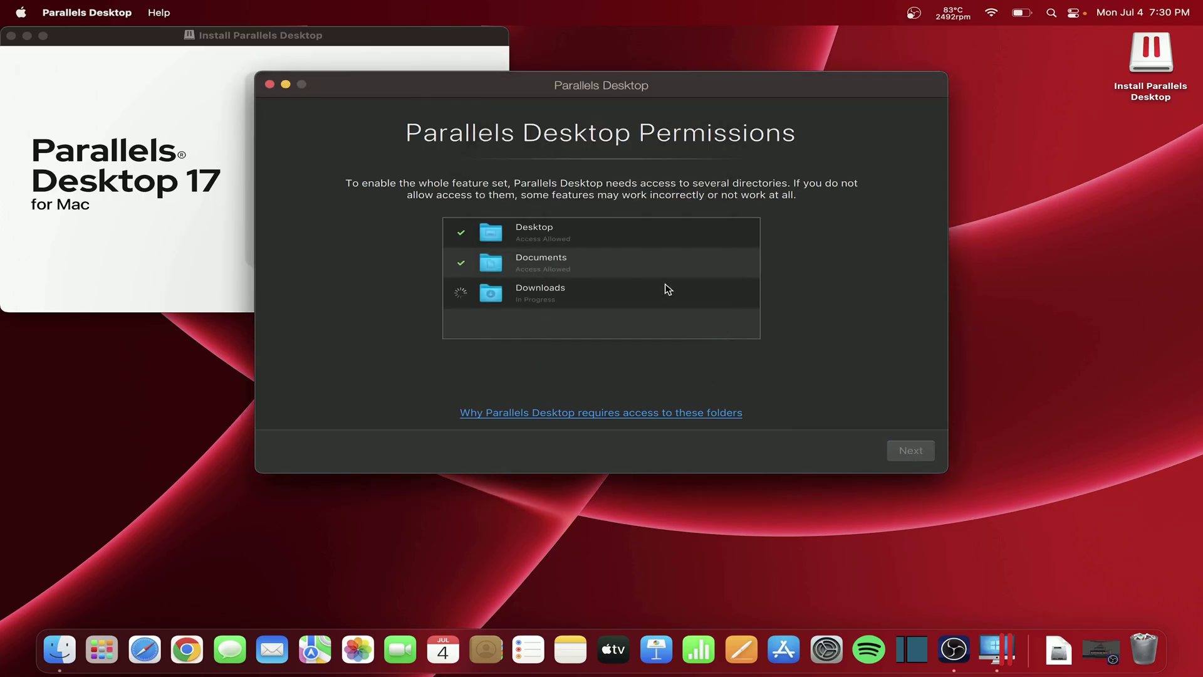
click(648, 305)
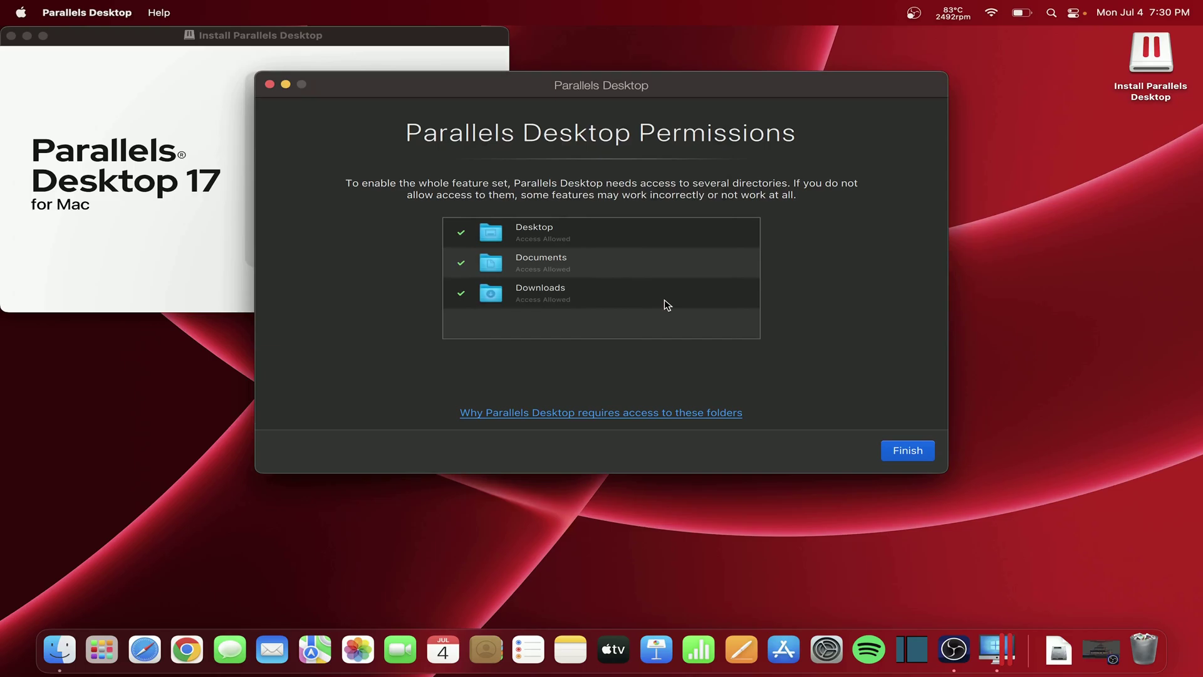
click(902, 451)
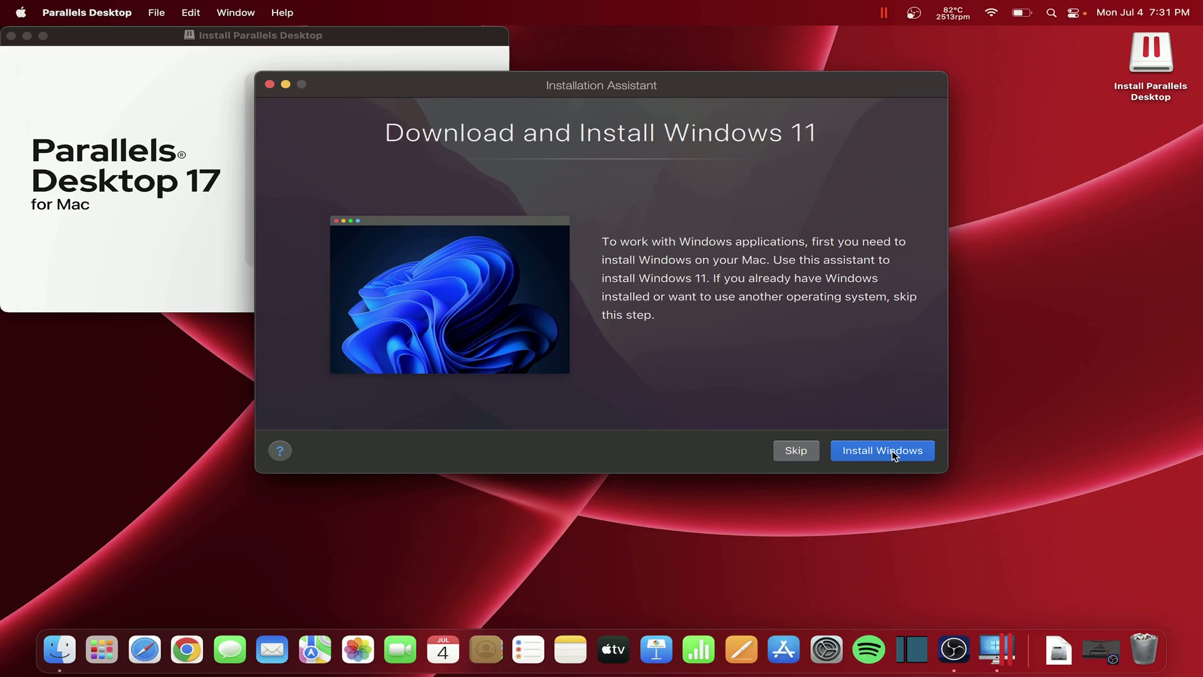
Step: Start the Windows 11 download and install, denying notifications and closing the installer window
click(895, 456)
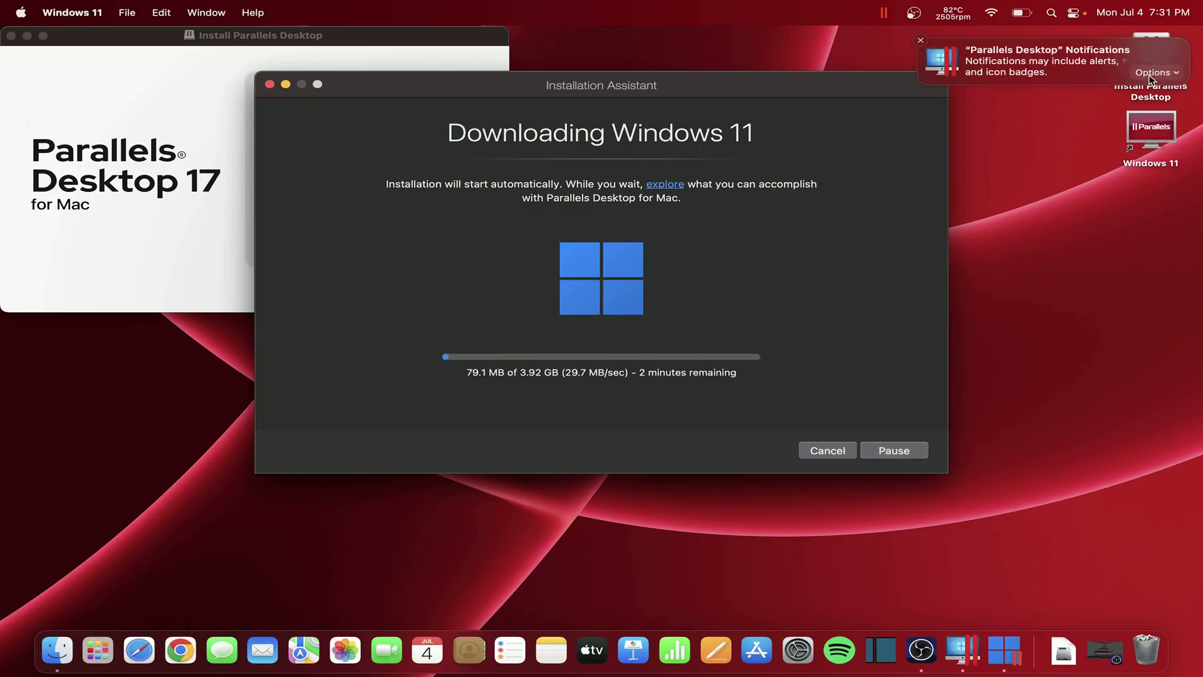
click(1151, 76)
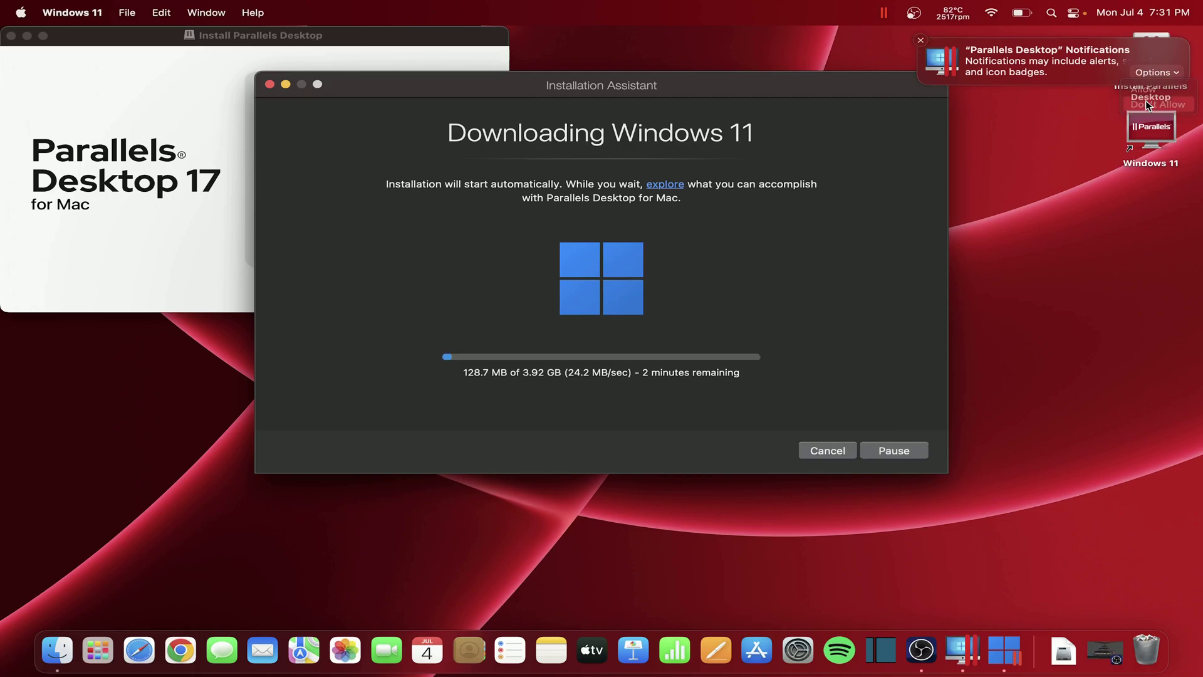
click(1148, 104)
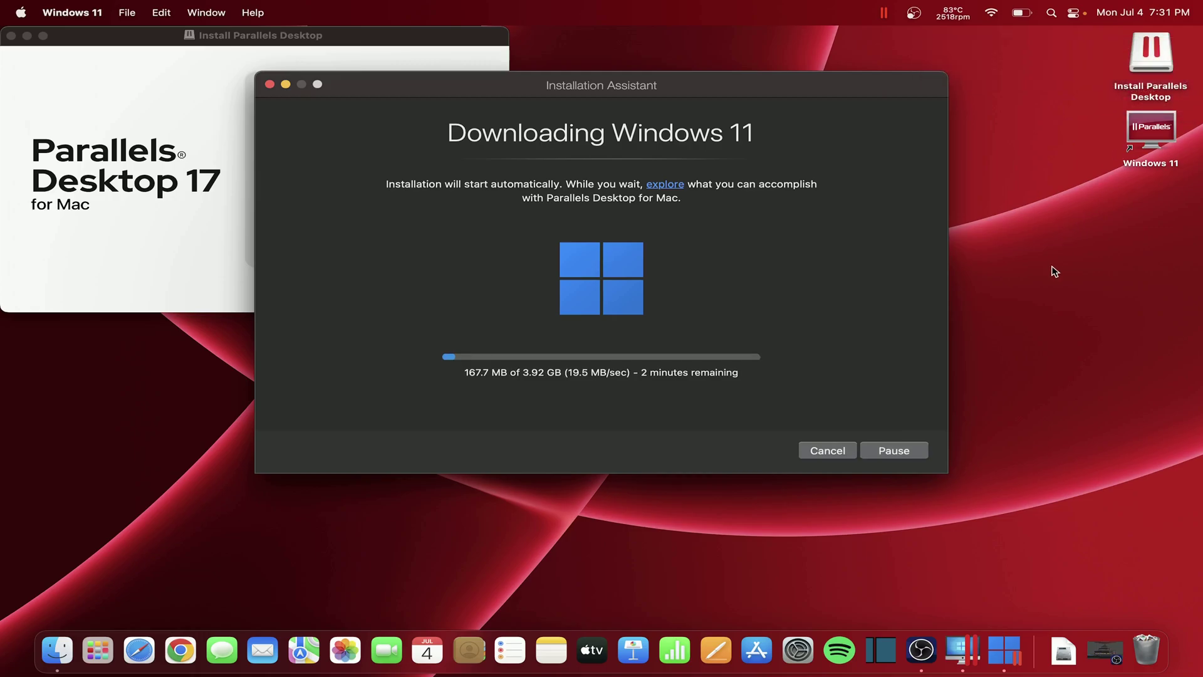
click(922, 411)
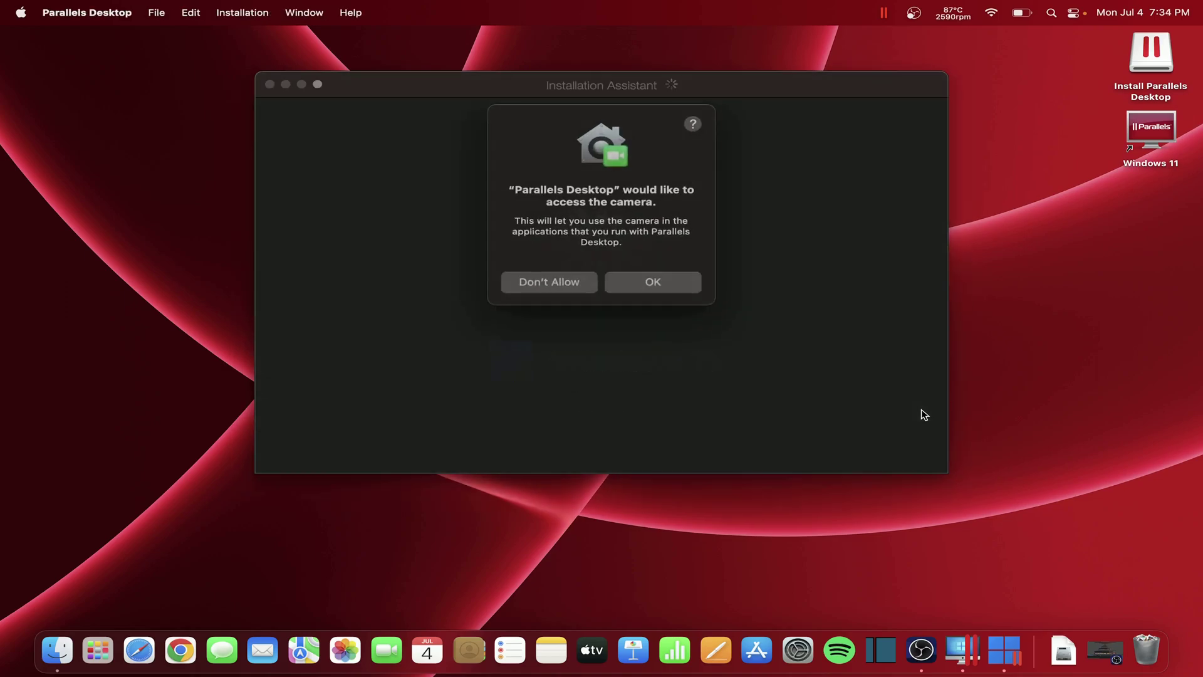
Step: Grant Parallels Desktop access to the camera and the microphone
click(665, 274)
click(665, 274)
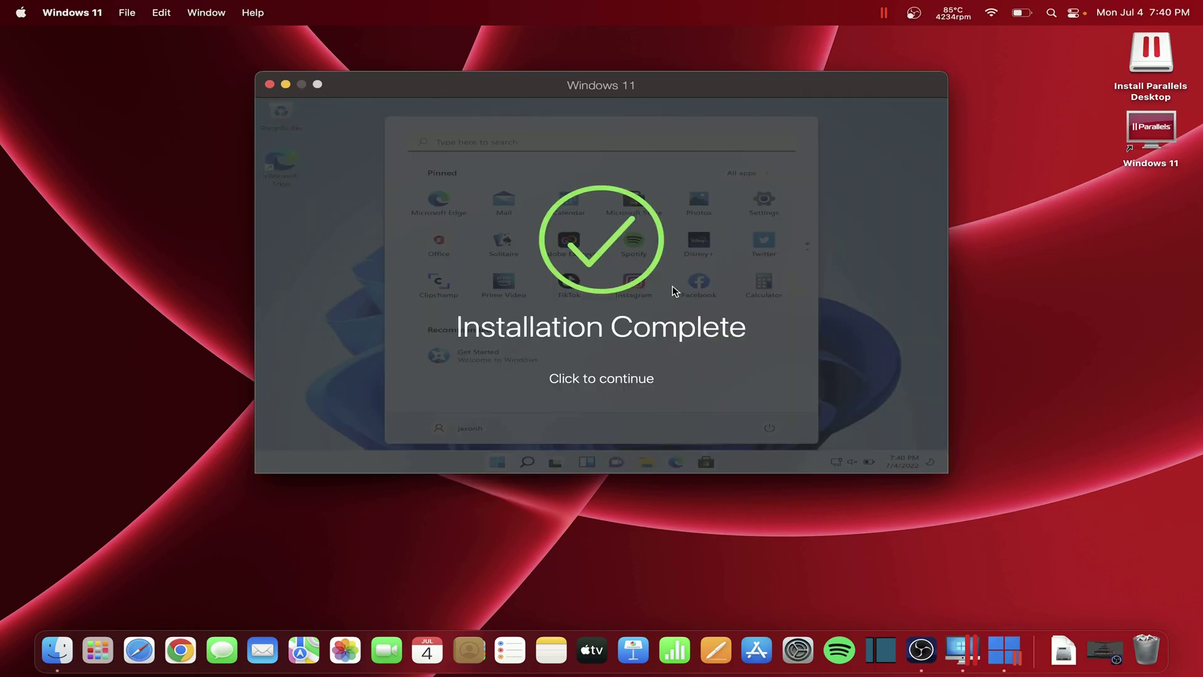
Step: Continue past Installation Complete into Windows 11, then minimise the Windows 11 window
click(627, 386)
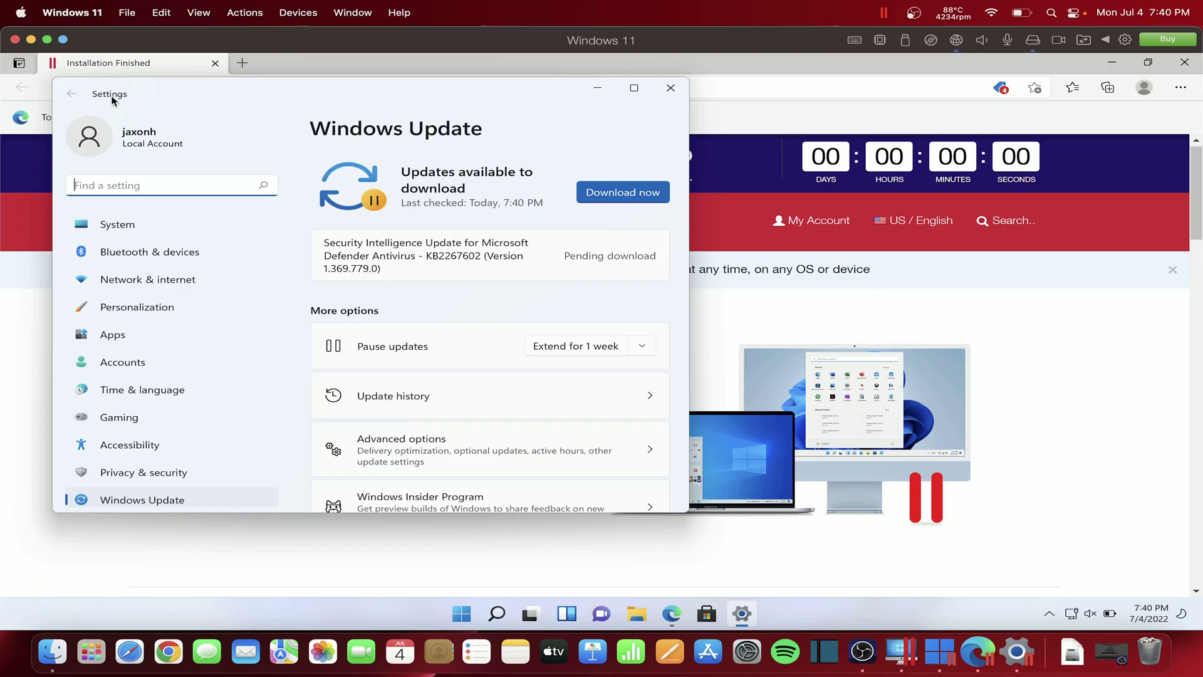
click(31, 39)
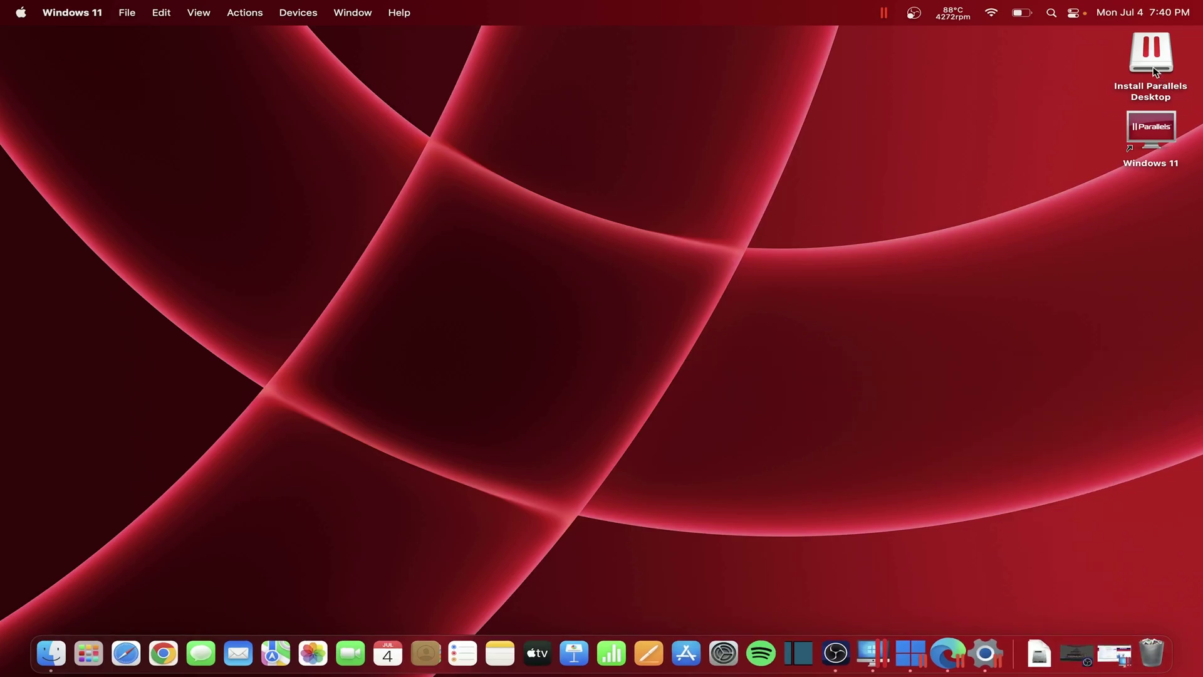
Step: Drag the Install Parallels Desktop icon from the desktop into the Trash and deselect
click(1155, 53)
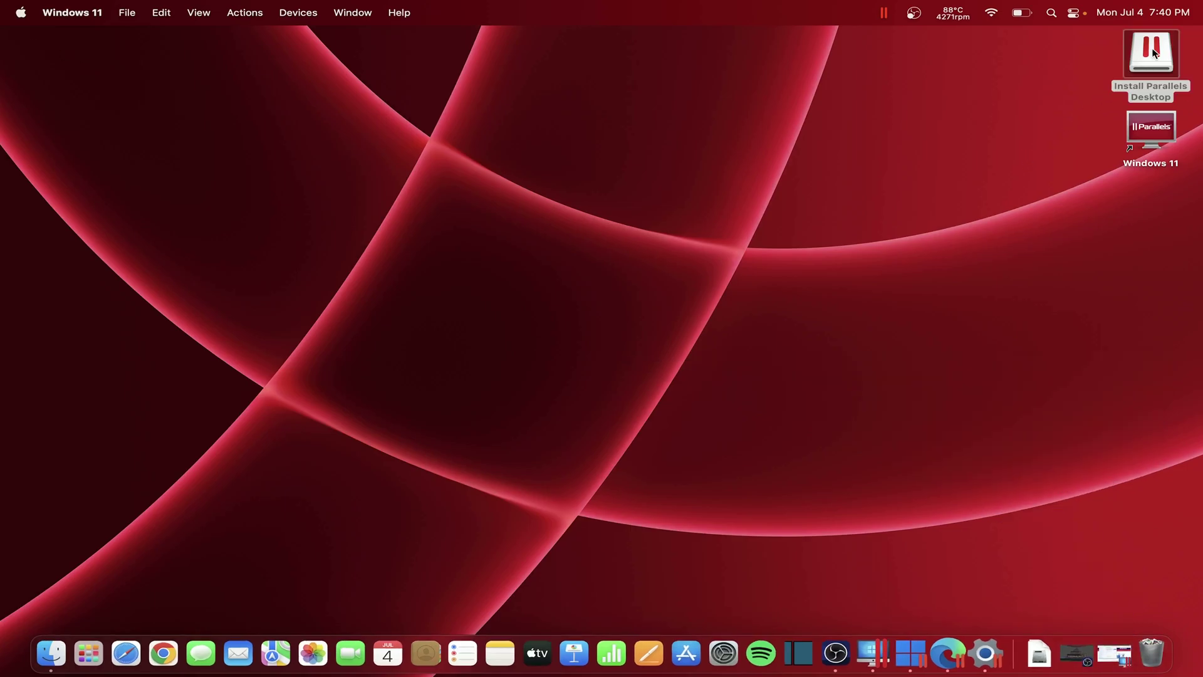
drag(1155, 53, 1148, 663)
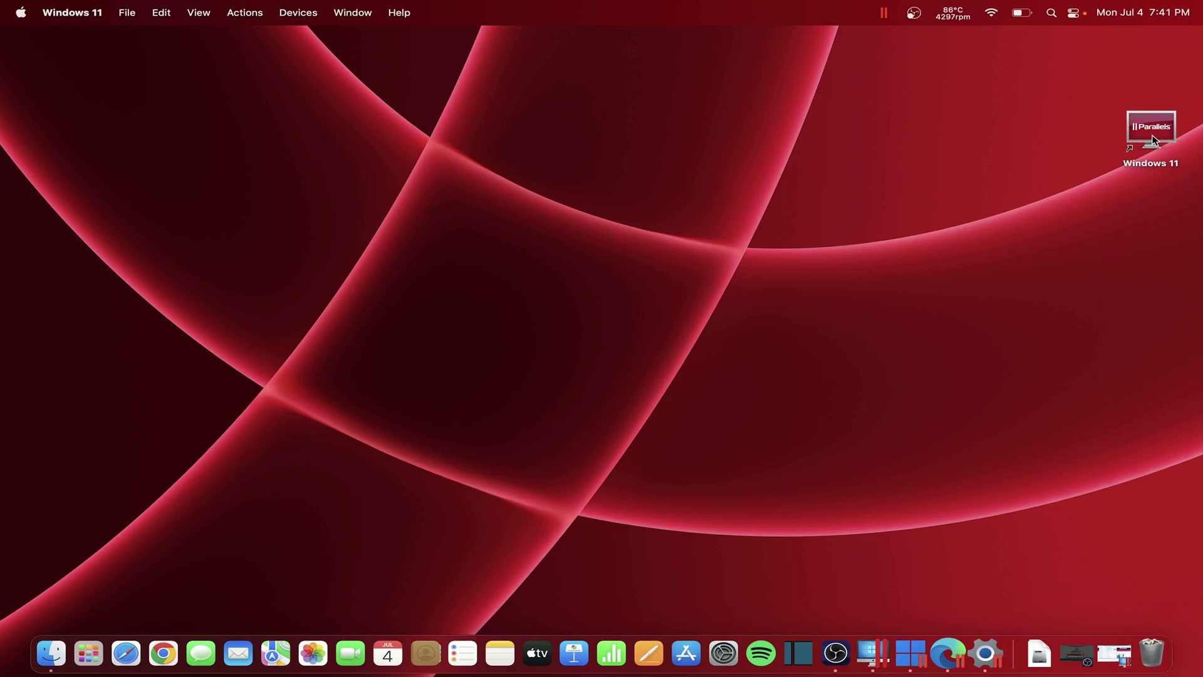
click(1118, 104)
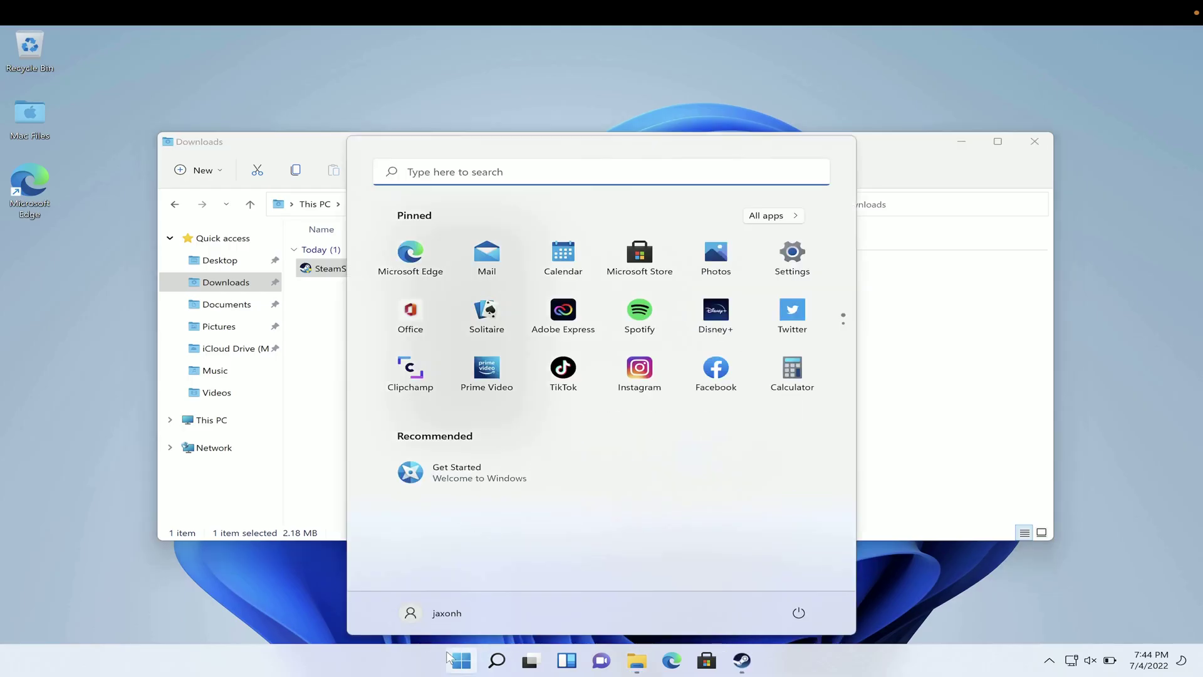
Step: Install Steam and view the American Truck Simulator, Among Us, Apex Legends and BeamNG.drive pages
click(691, 452)
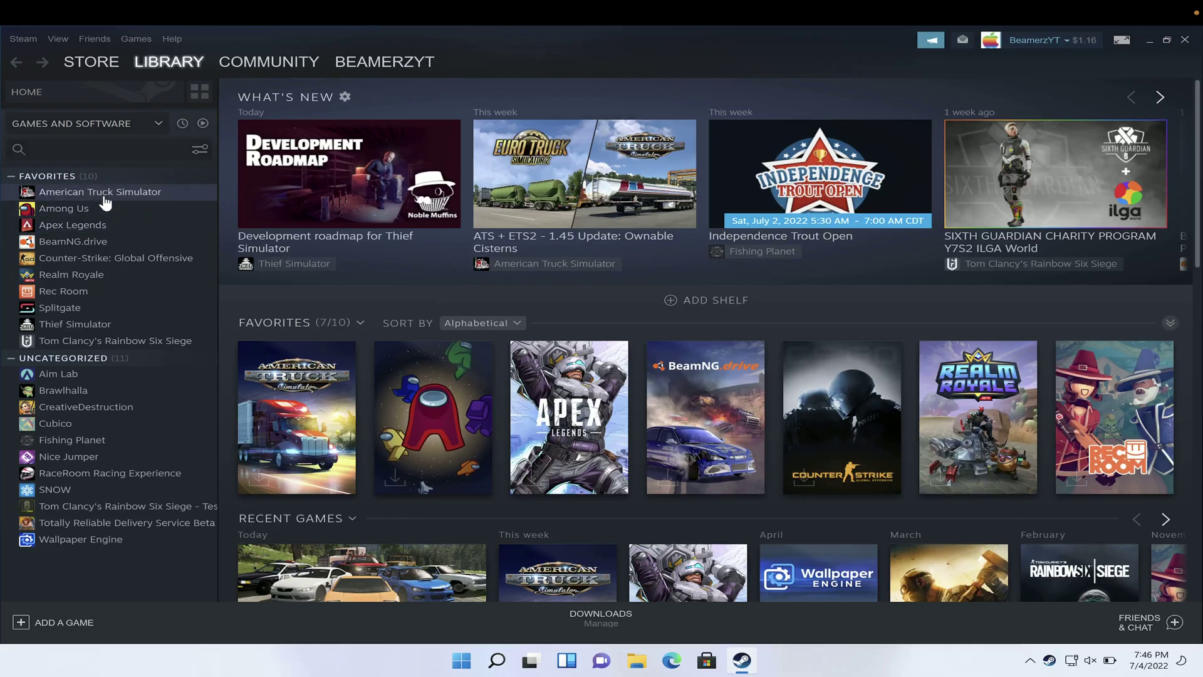
click(99, 193)
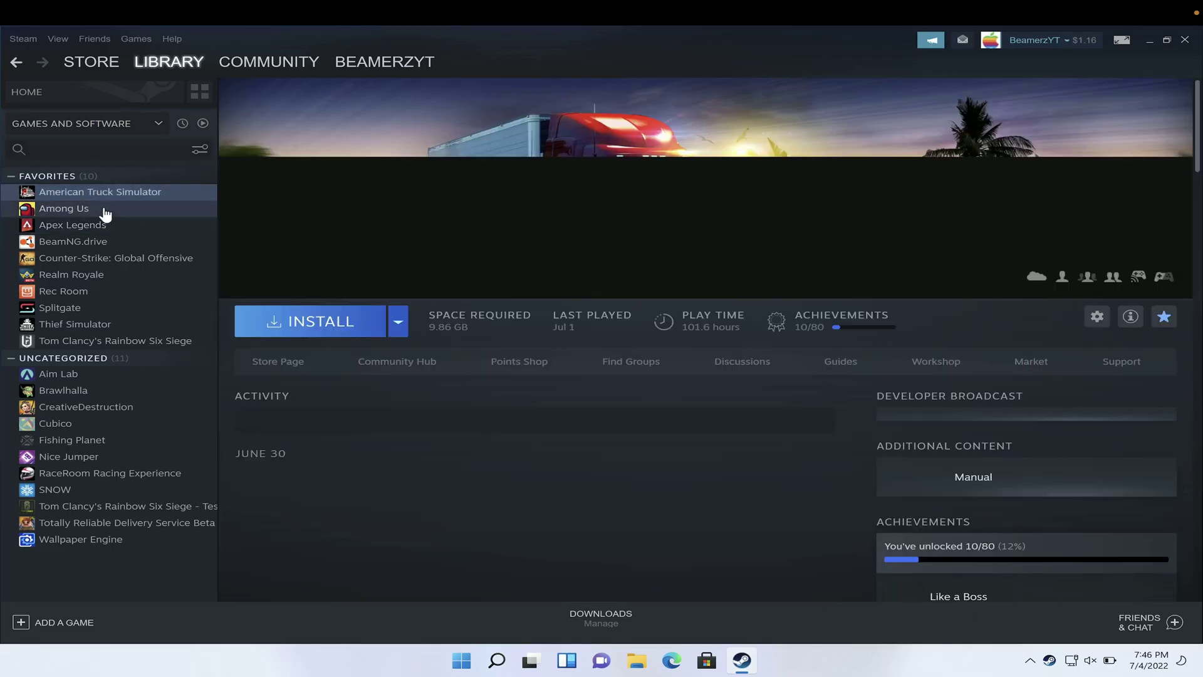
click(104, 210)
click(101, 225)
click(100, 241)
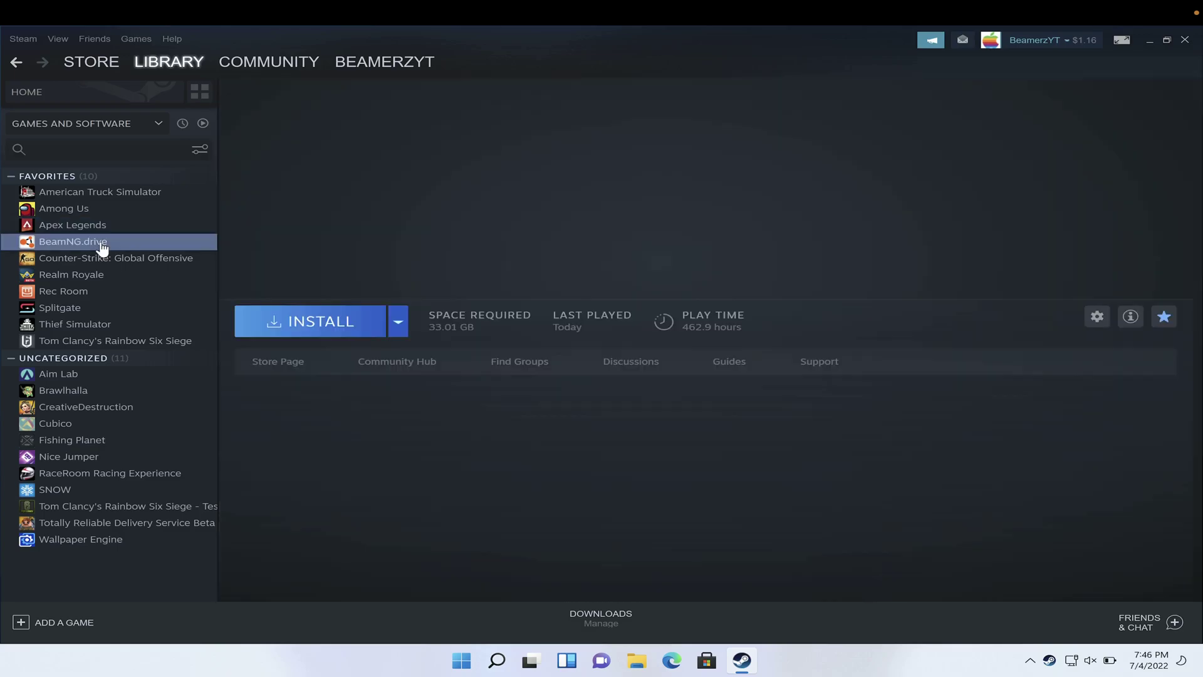
Step: View the CS:GO, Realm Royale, Rec Room, Splitgate, Thief Simulator and Rainbow Six Siege pages
click(102, 263)
click(102, 276)
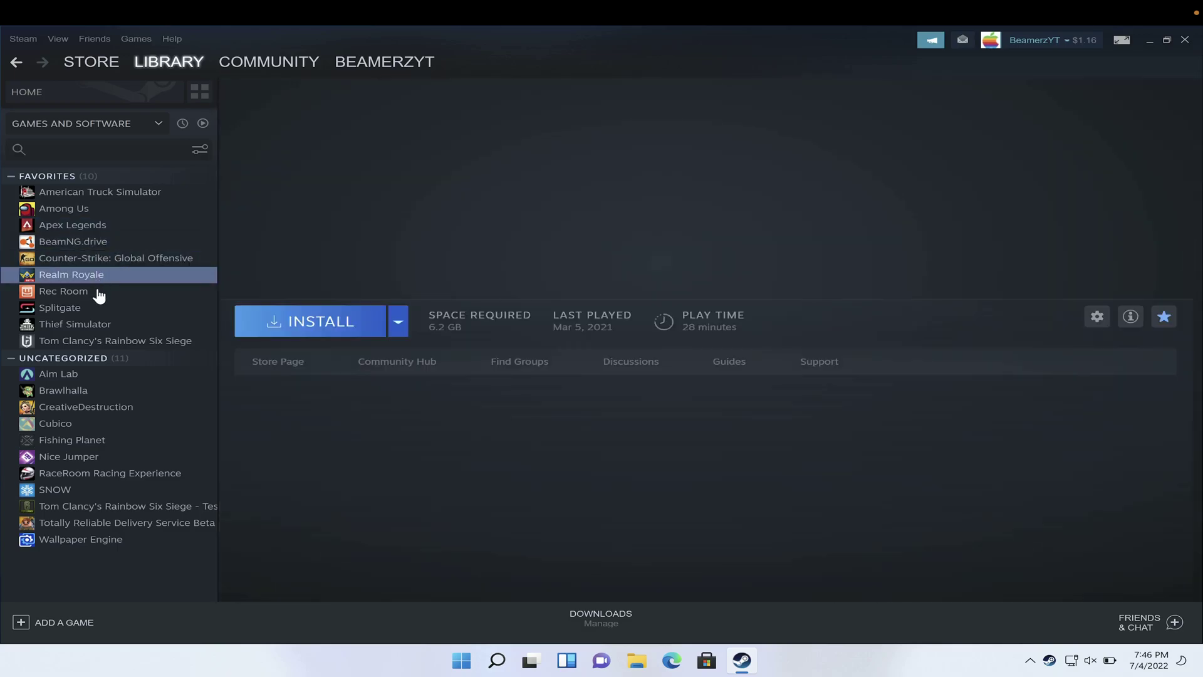
click(99, 292)
click(94, 308)
click(92, 325)
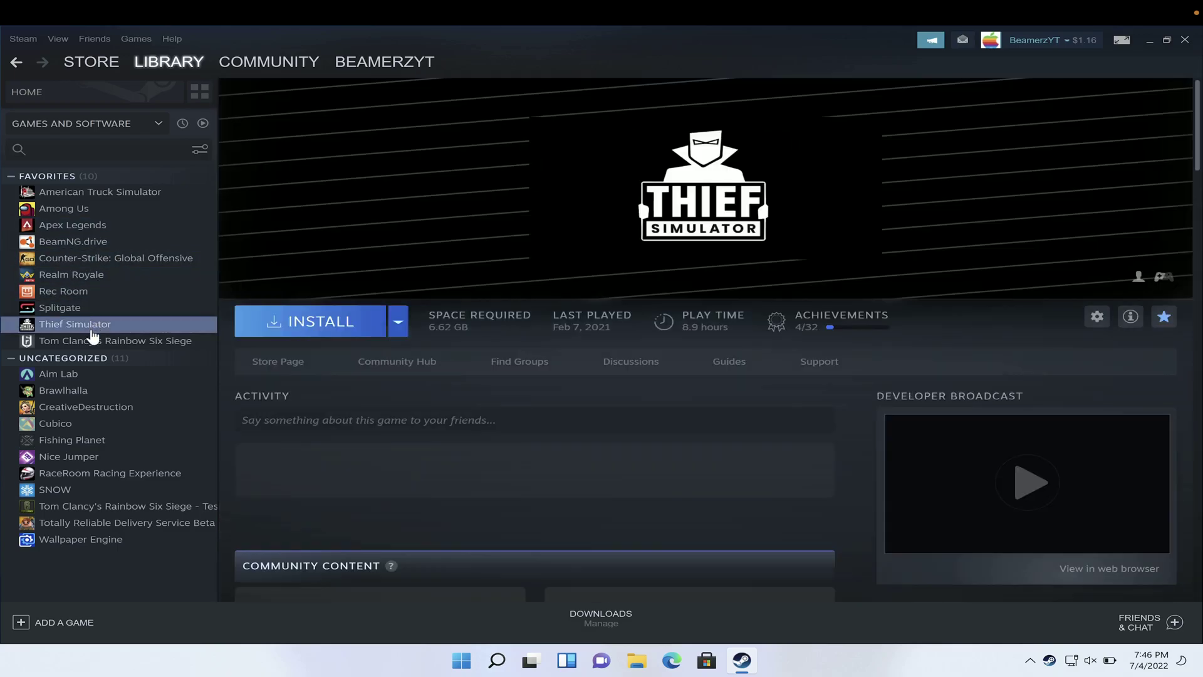
click(93, 339)
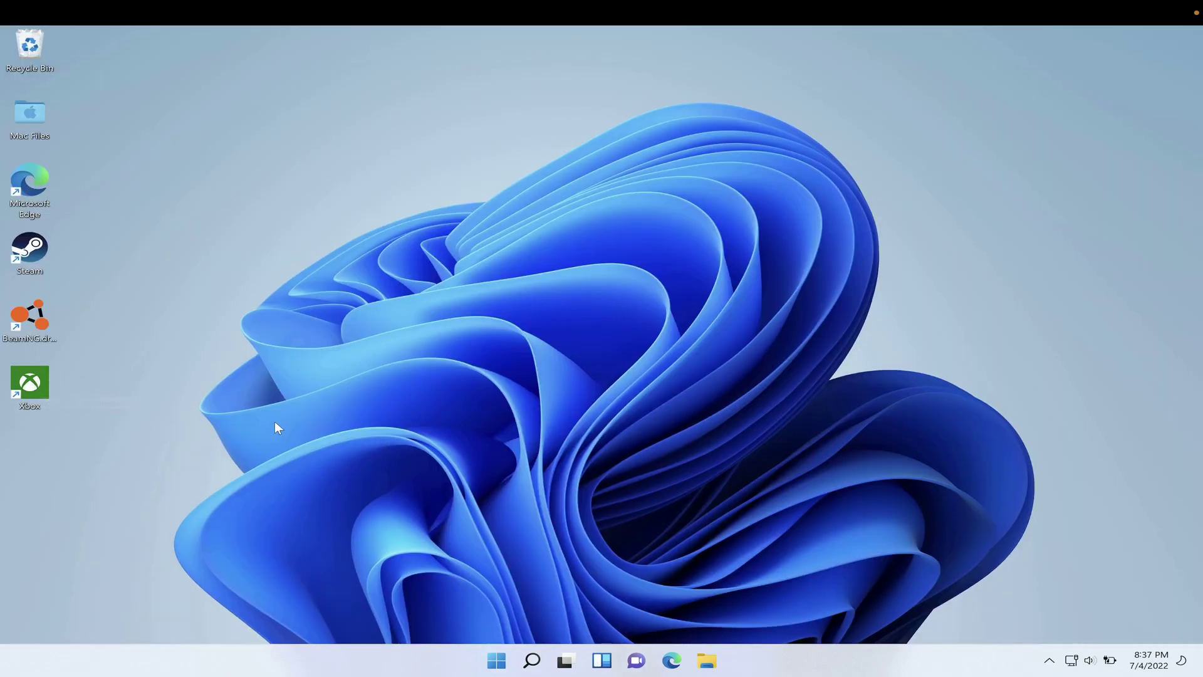
Step: Launch the Xbox app maximised and show all Game Pass PC games
double_click(43, 379)
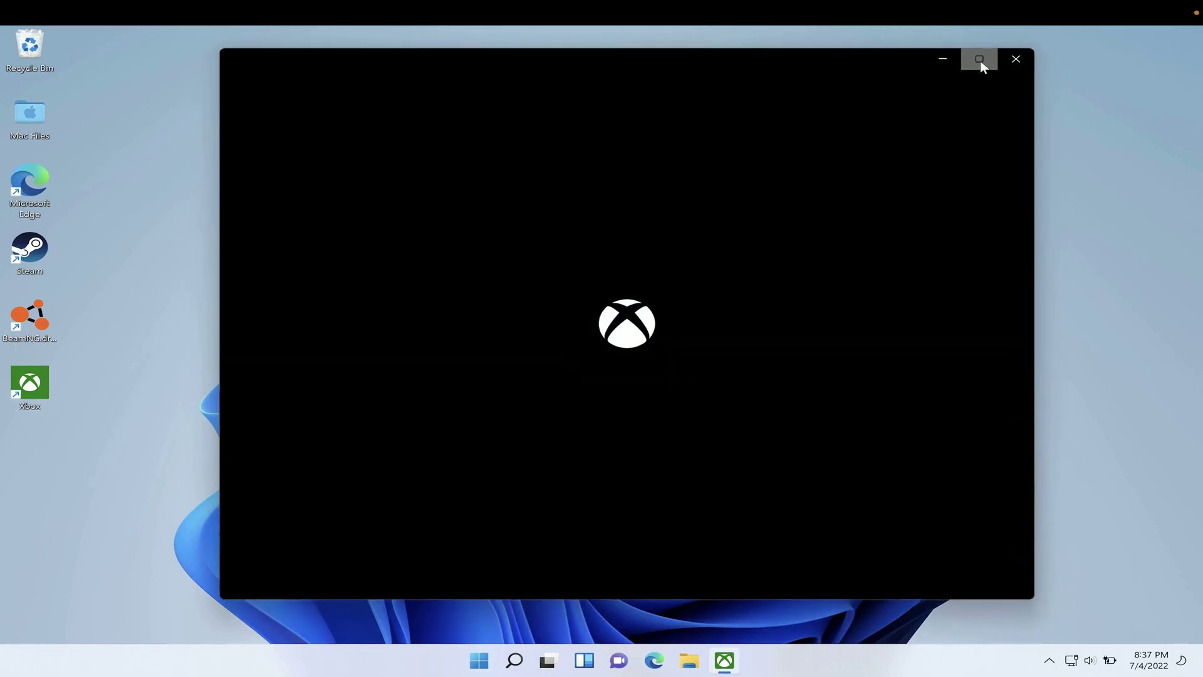
click(979, 59)
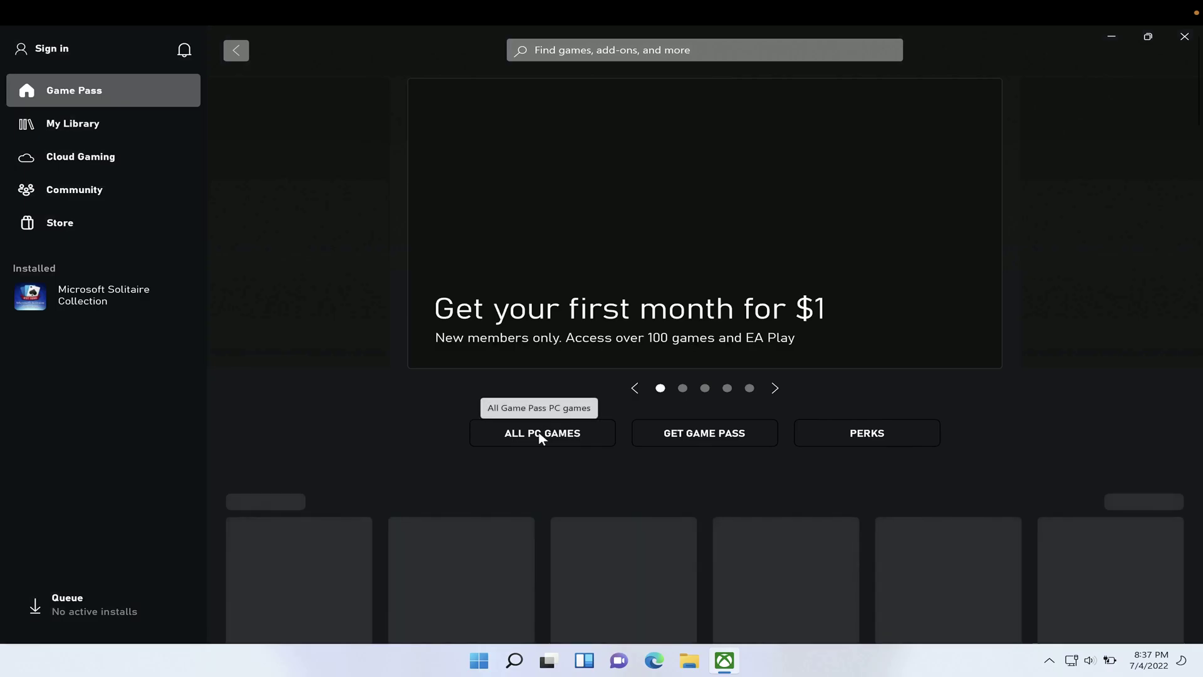
click(541, 437)
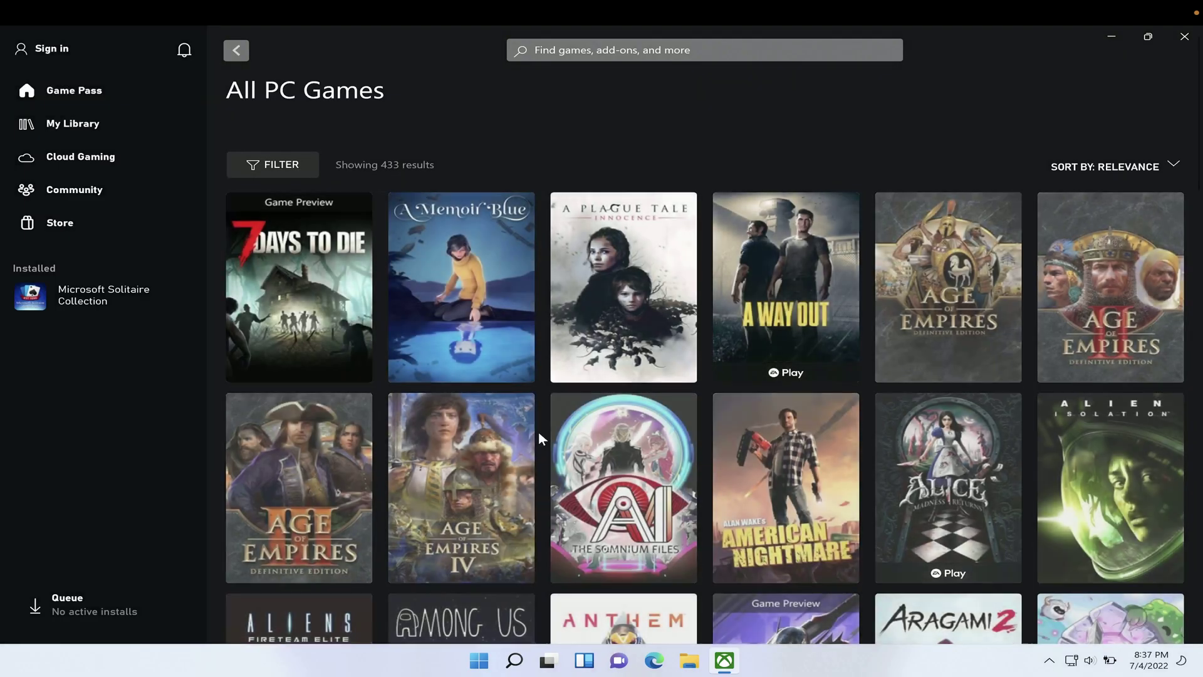
Step: Browse to the end of the Game Pass PC games list, then start BeamNG.drive
scroll(540, 437, down, 2)
scroll(541, 437, down, 8)
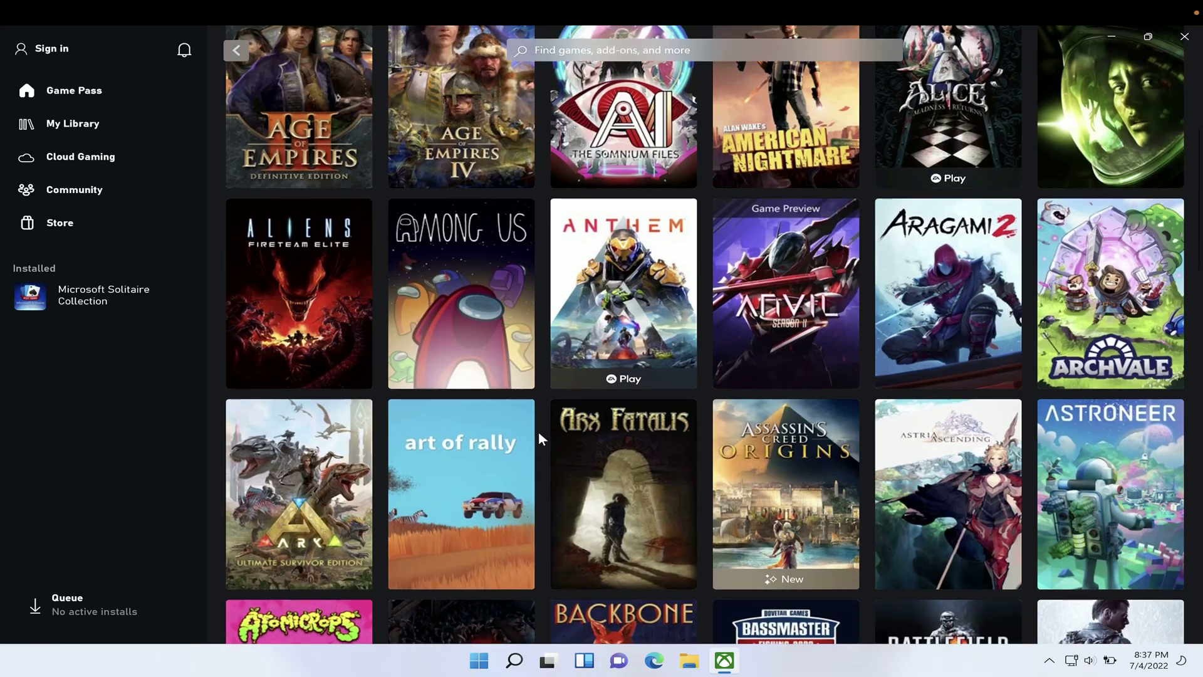
scroll(540, 437, down, 15)
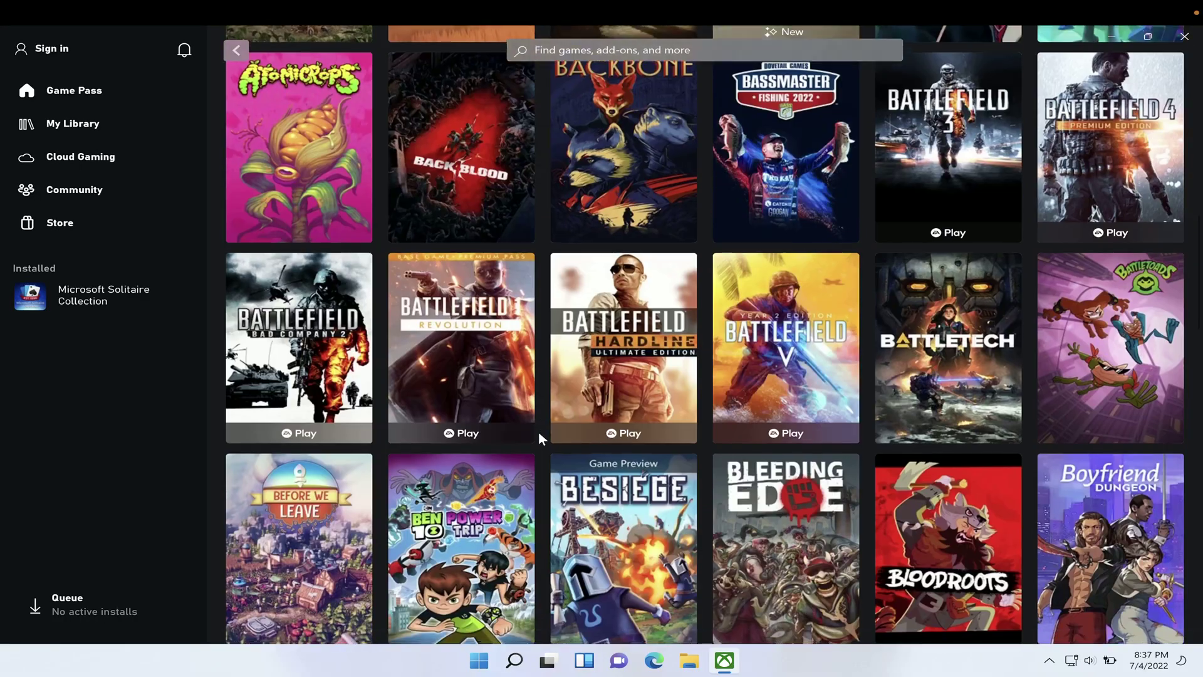
scroll(539, 432, down, 20)
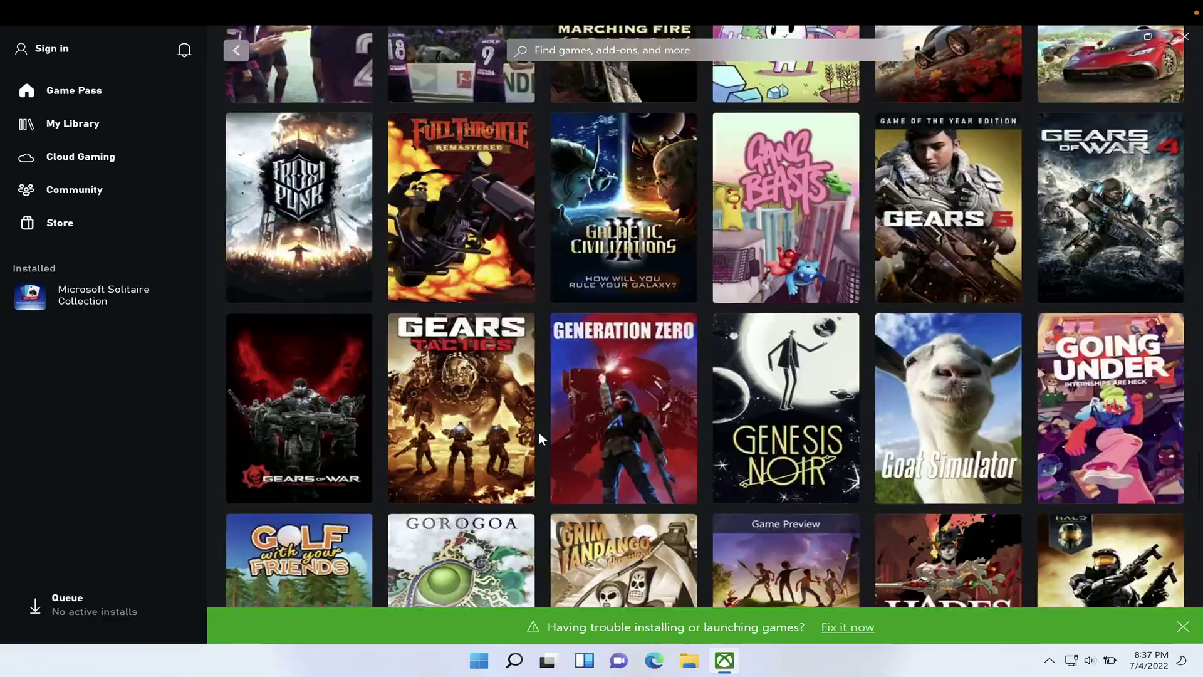
scroll(536, 430, down, 20)
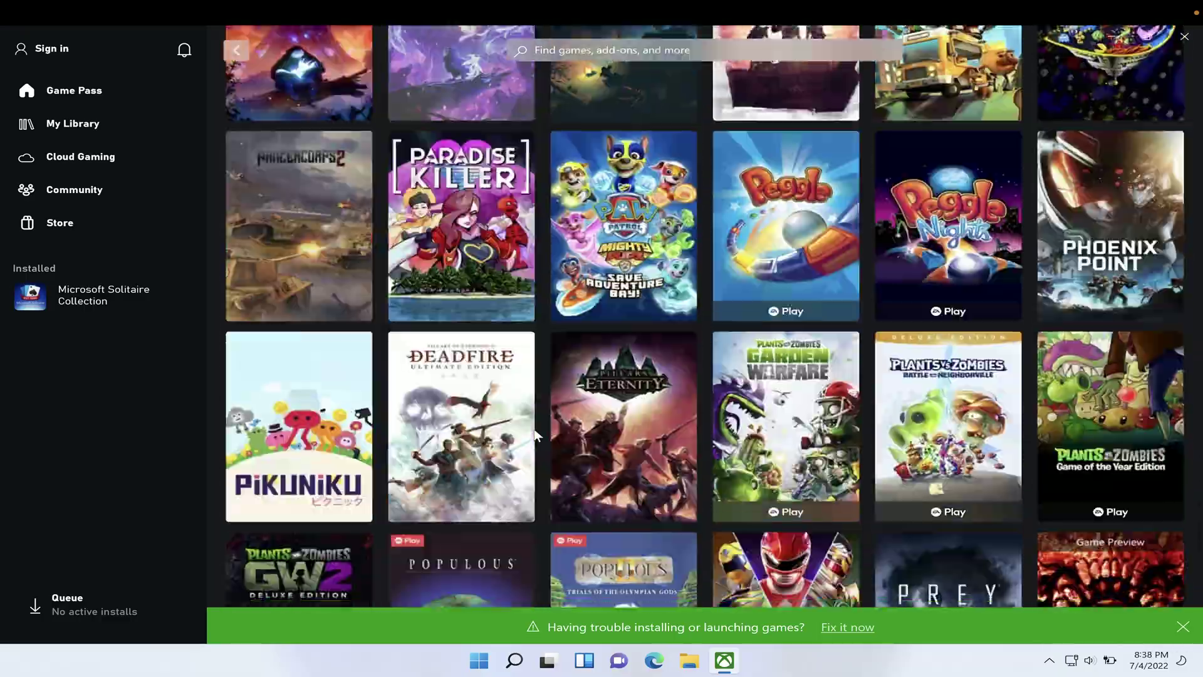
scroll(534, 429, down, 20)
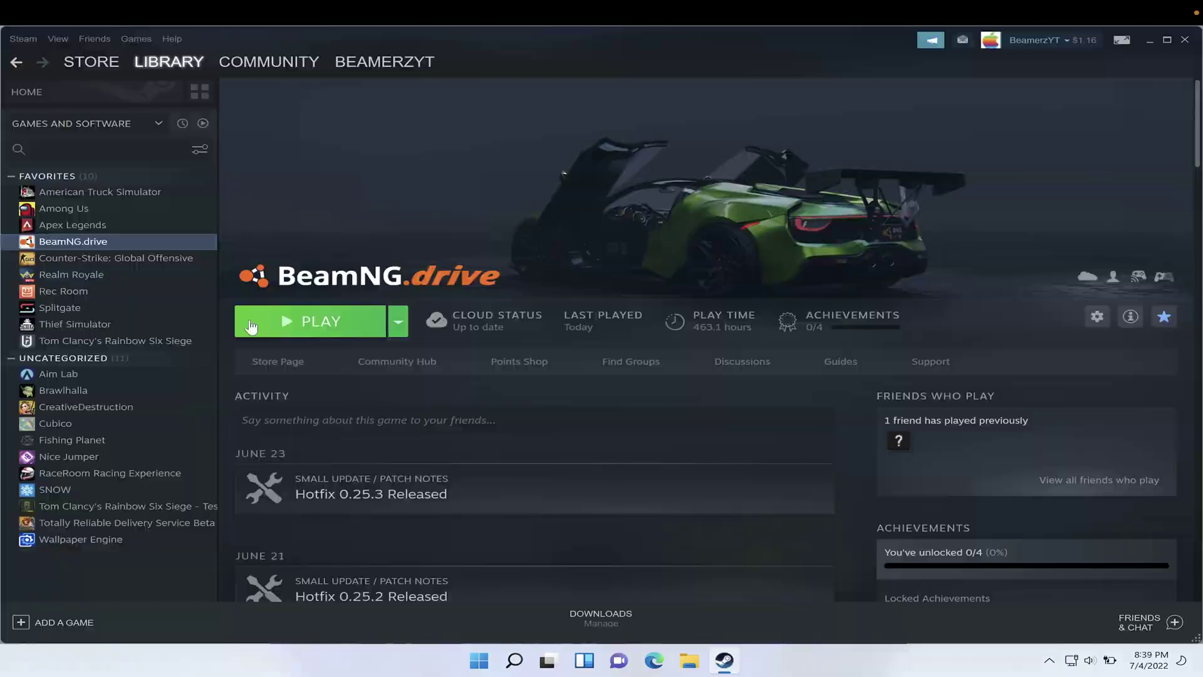
click(251, 327)
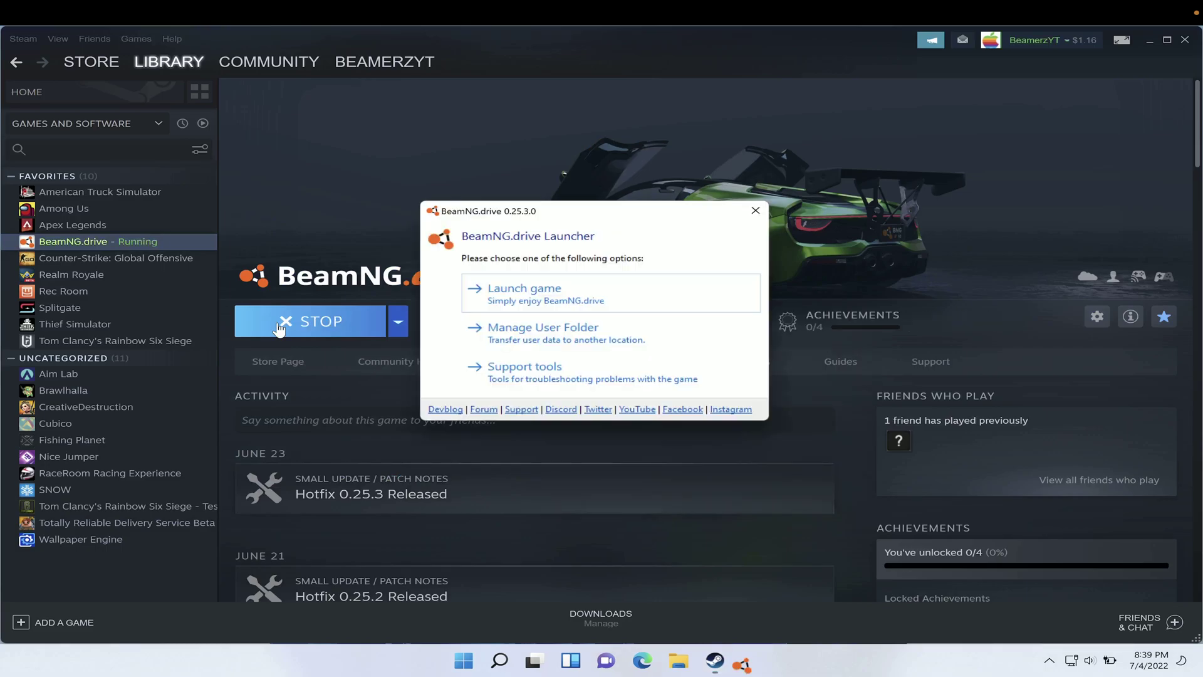
Step: Launch BeamNG.drive from its launcher and wait for the main menu
click(552, 301)
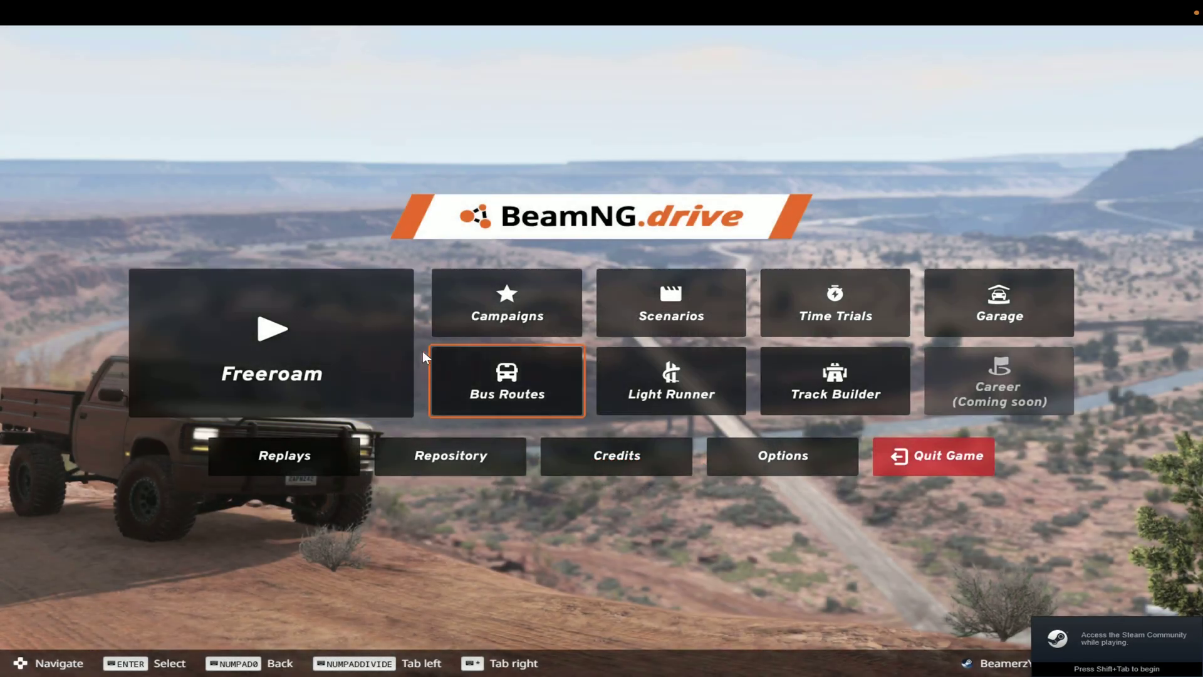
Step: Start Freeroam on the Utah, USA map at the West Highway spawn point
click(348, 356)
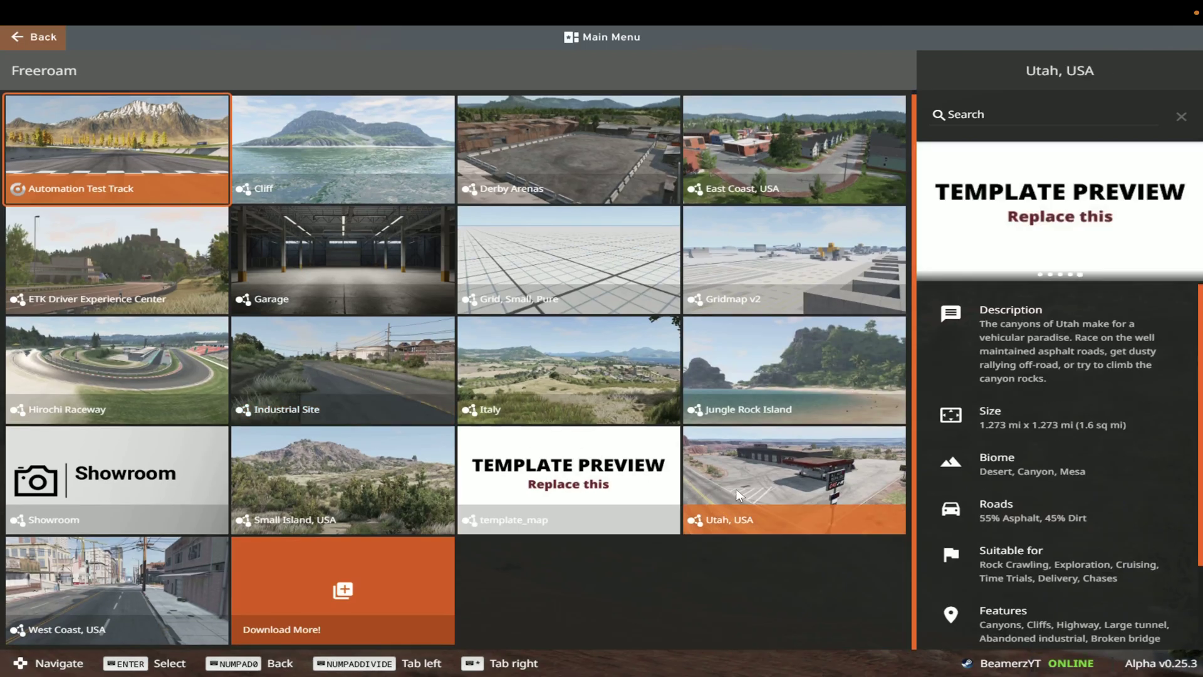
click(737, 489)
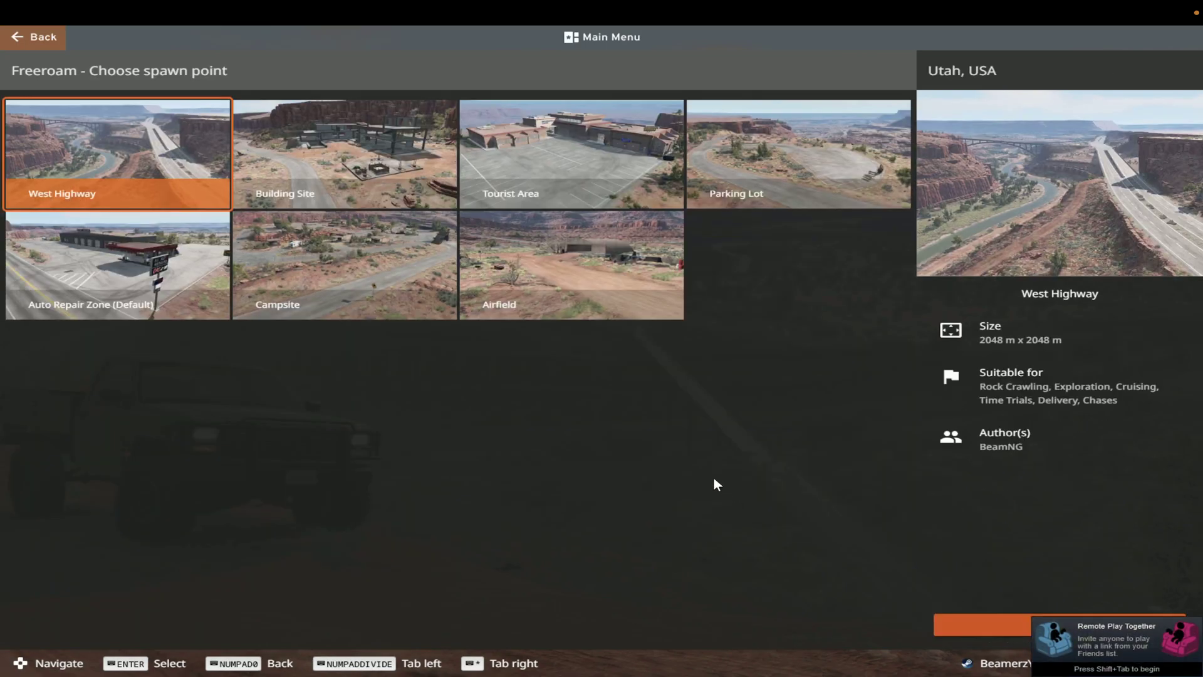
click(153, 188)
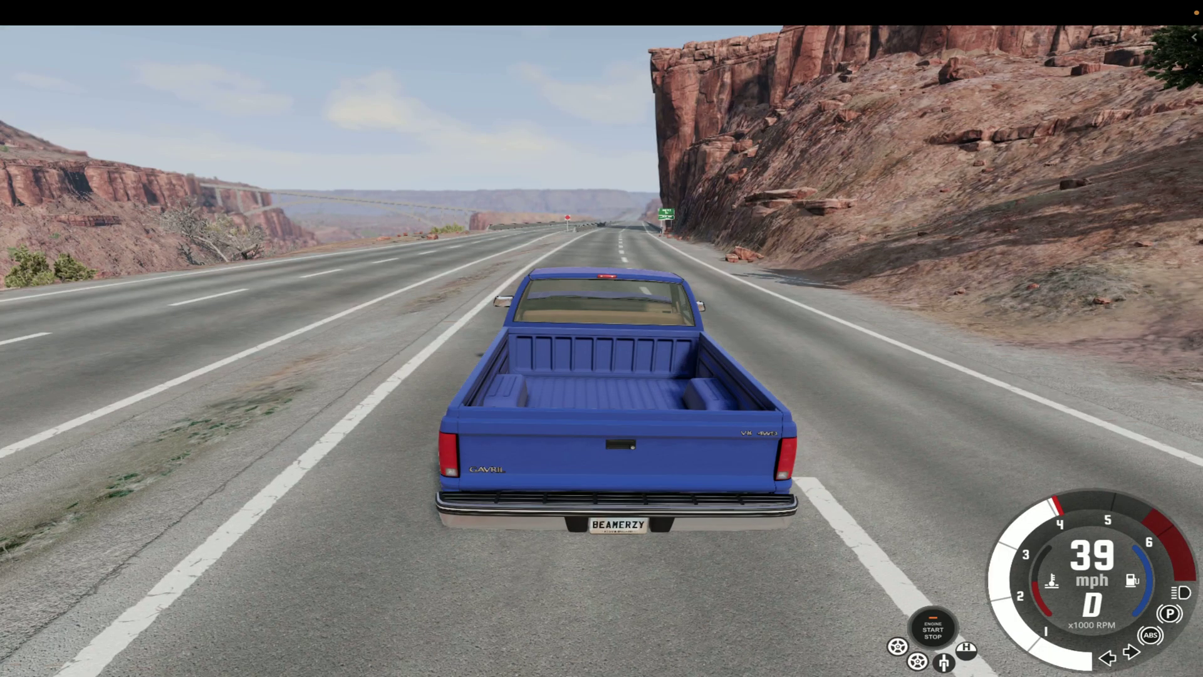
Step: Drive the blue pickup off the highway until it rolls over, then reset it upright
key(Up)
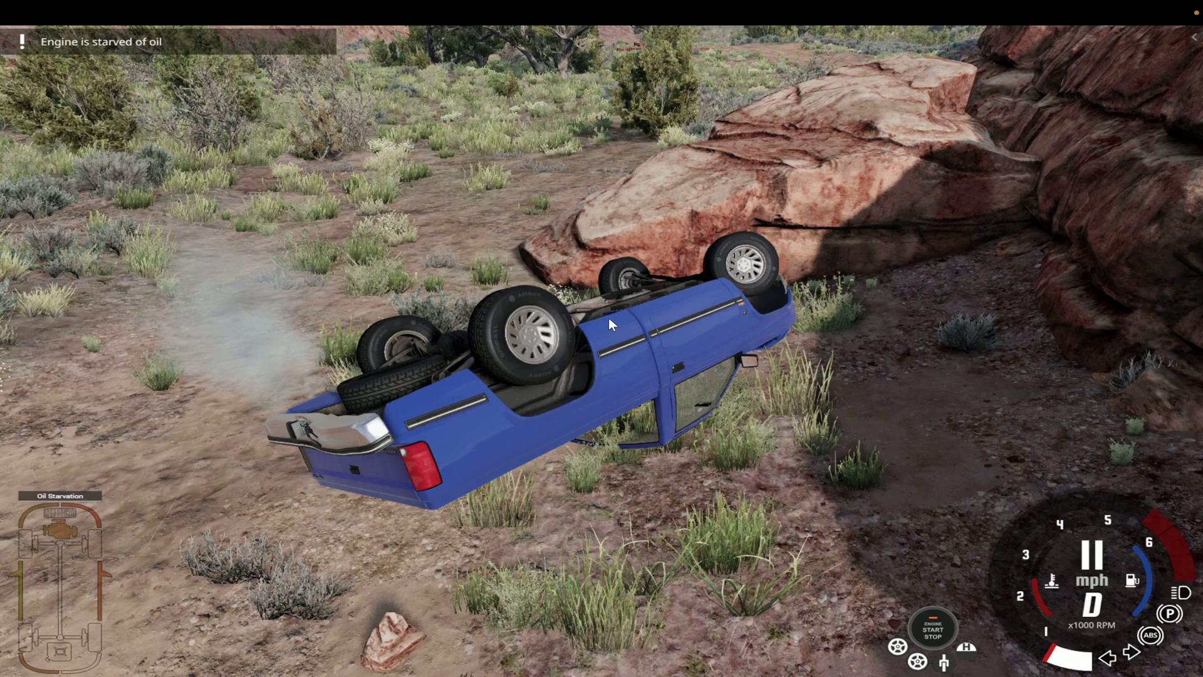
drag(608, 317, 213, 322)
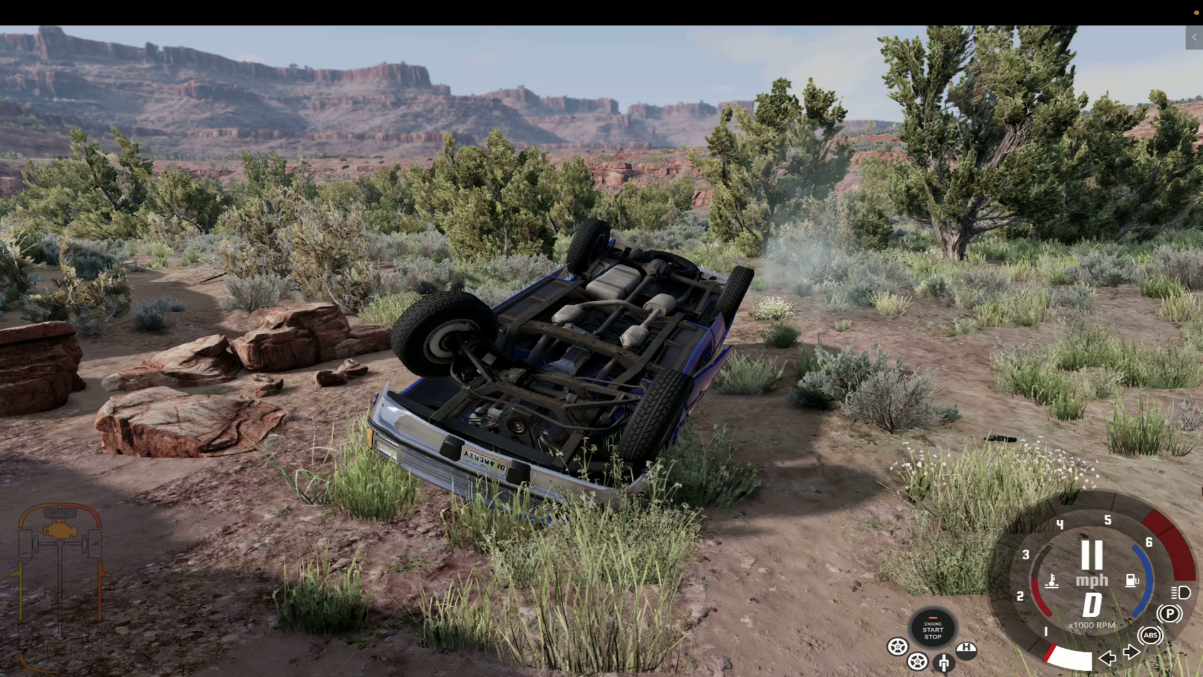
key(r)
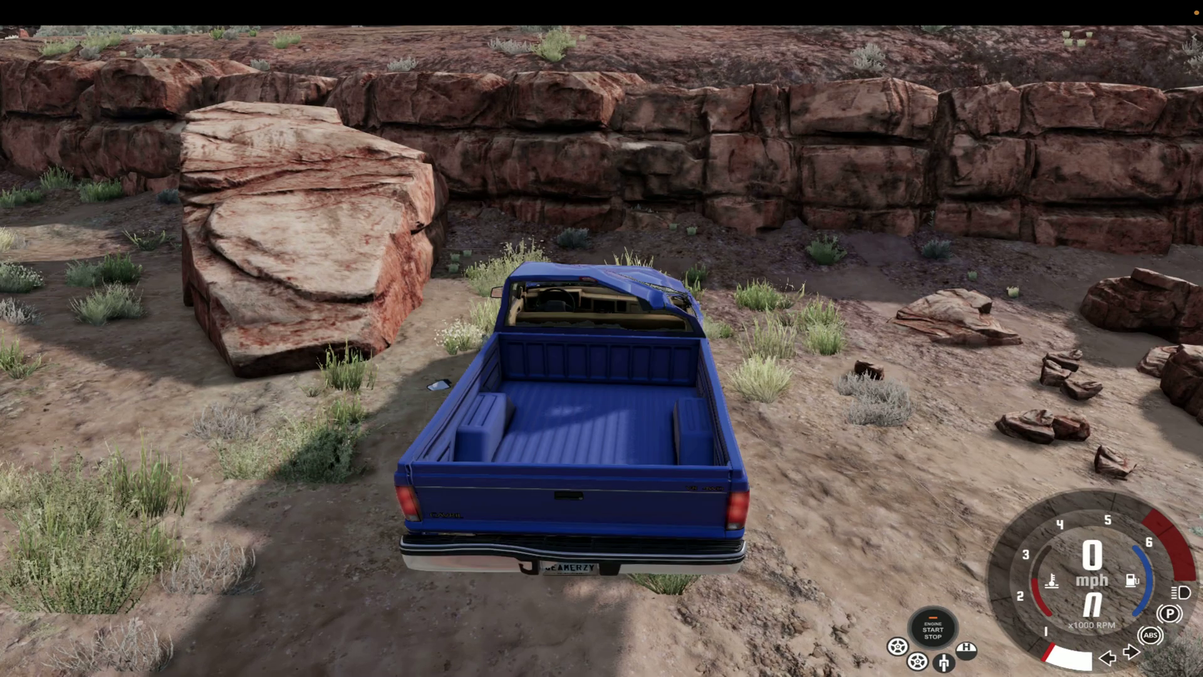